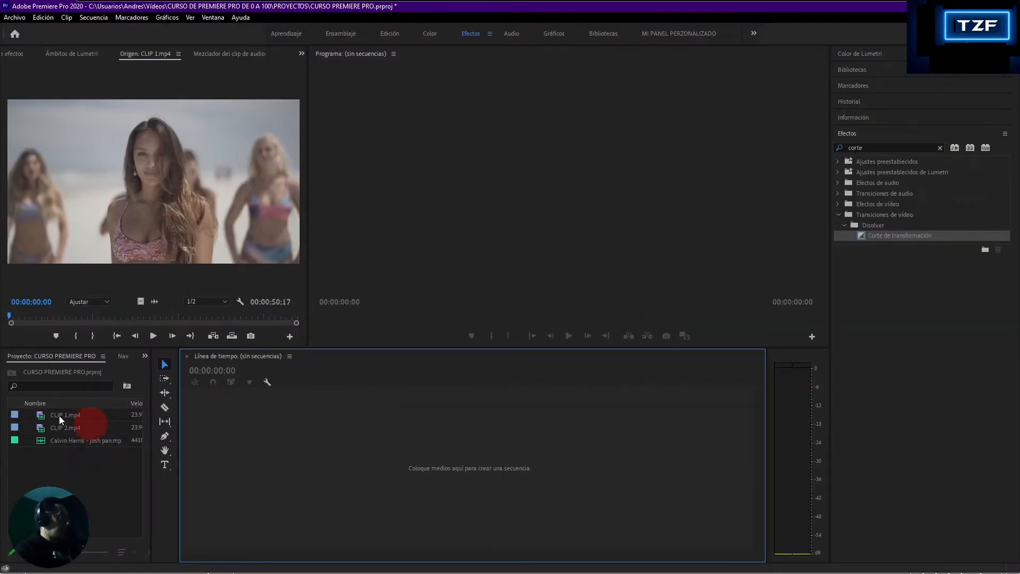
Create a new sequence from CLIP 1.mp4 in the project
click(59, 415)
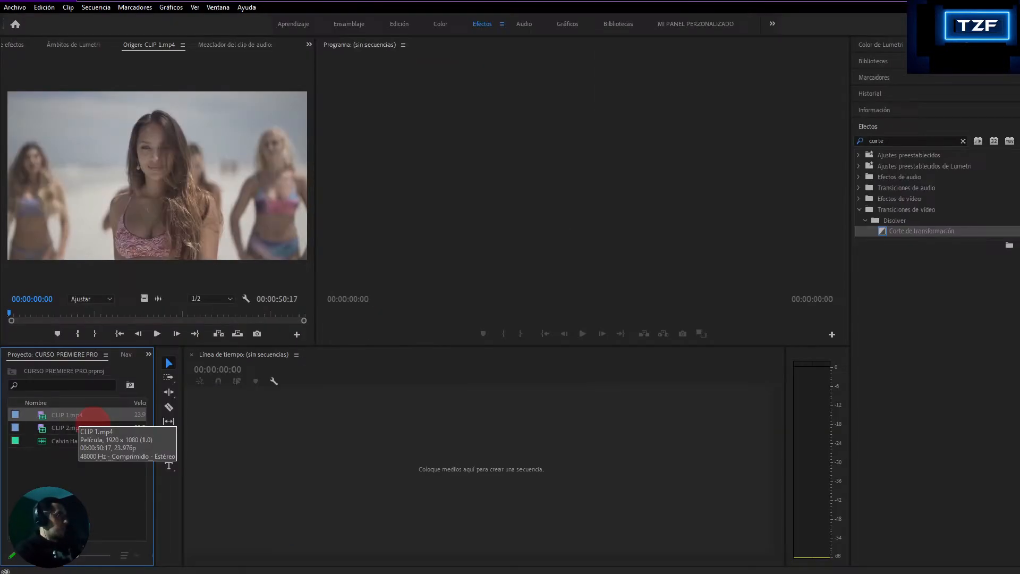
right_click(79, 412)
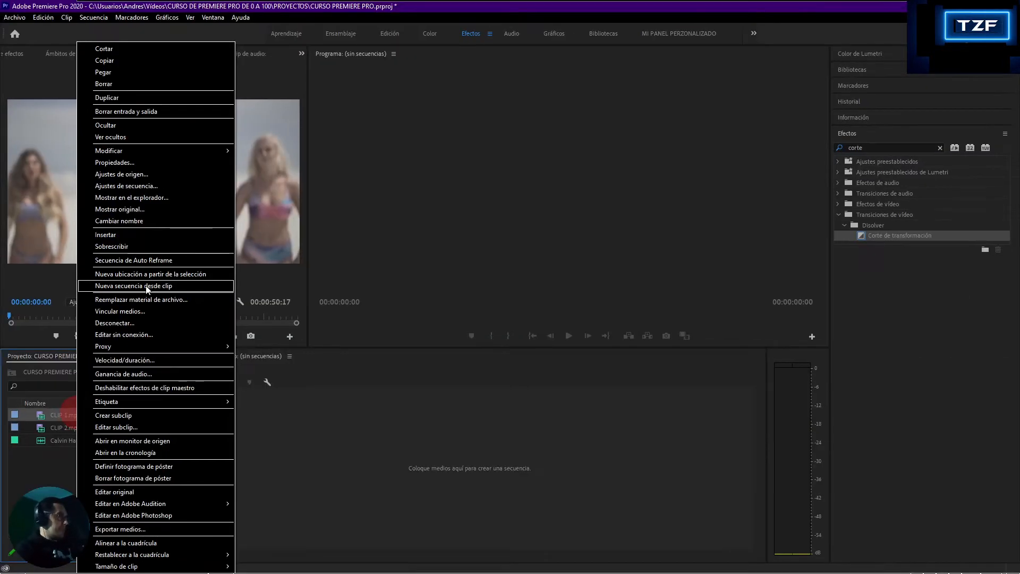
click(148, 287)
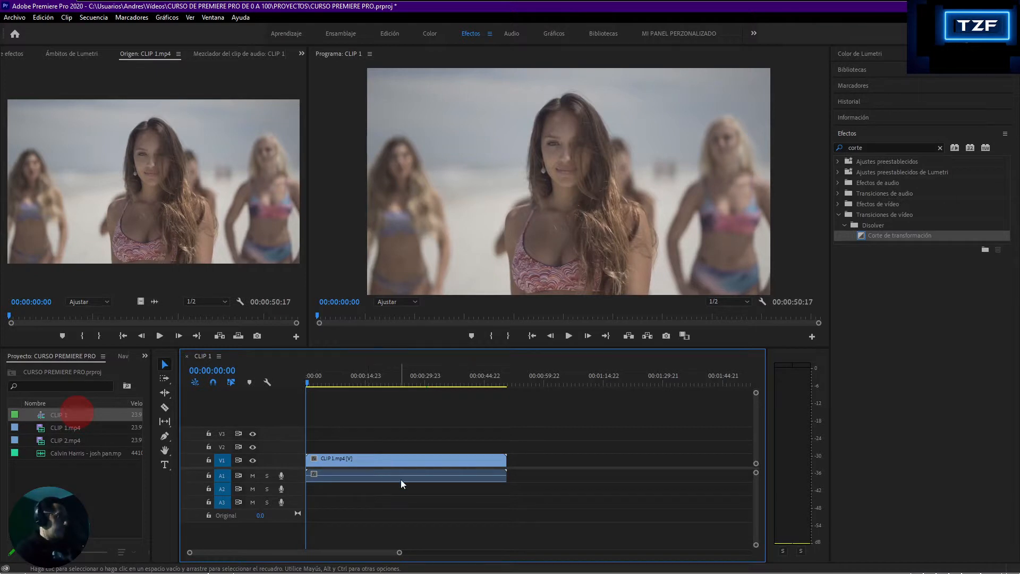
Delete only the audio of CLIP 1.mp4 from track A1, keeping its video on V1
click(342, 475)
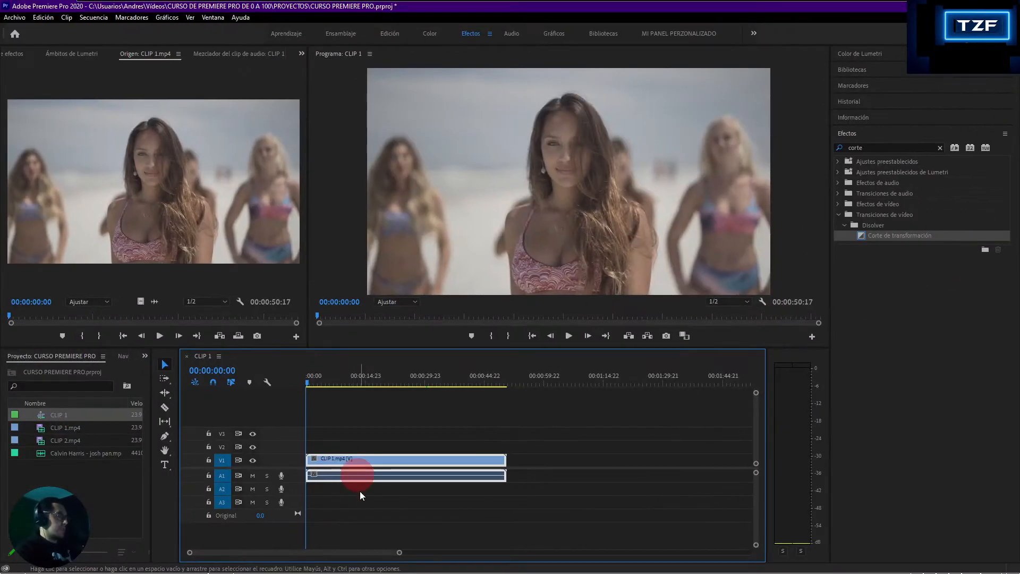
click(352, 442)
click(352, 457)
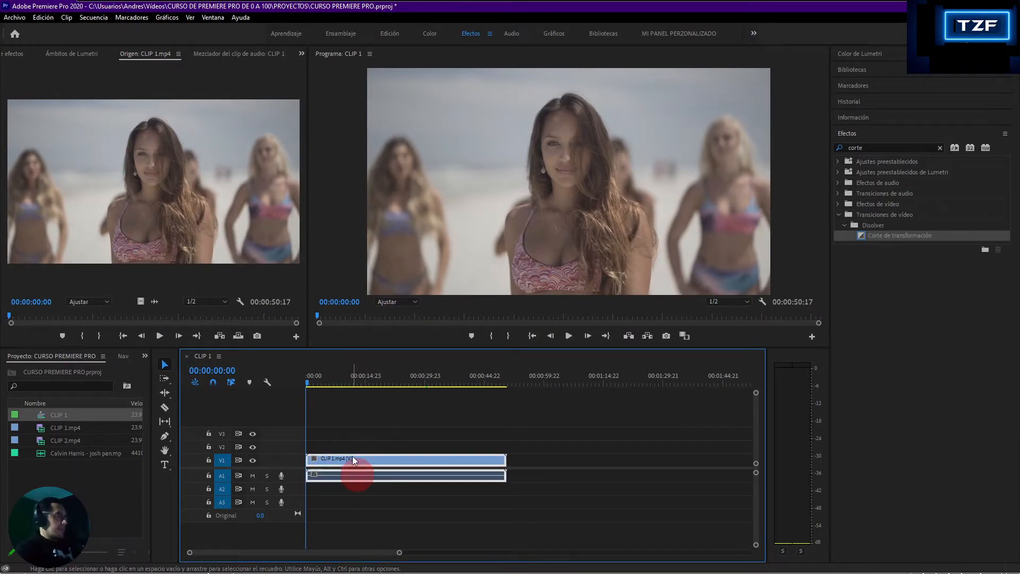
click(364, 490)
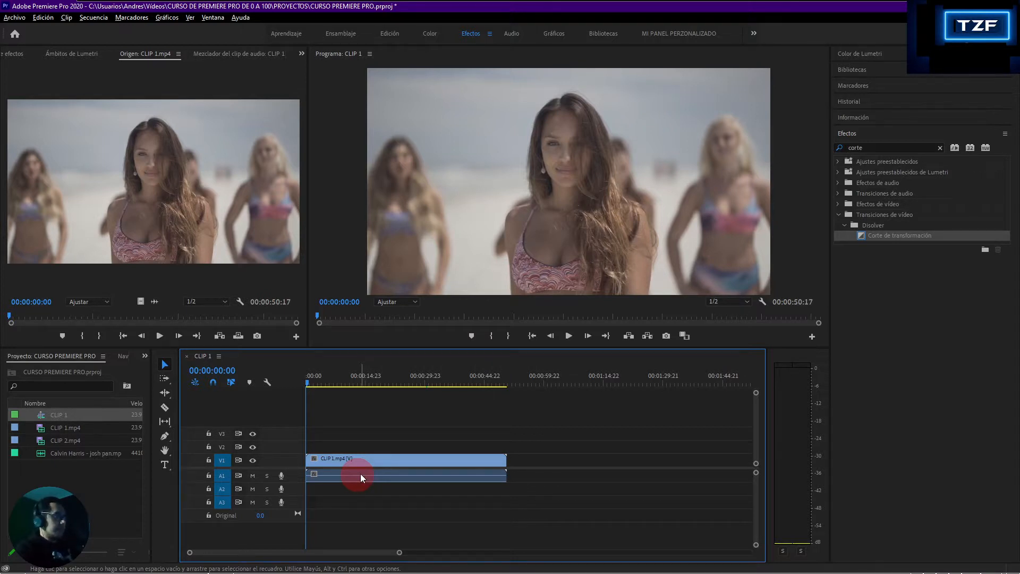
alt+click(360, 473)
key(Delete)
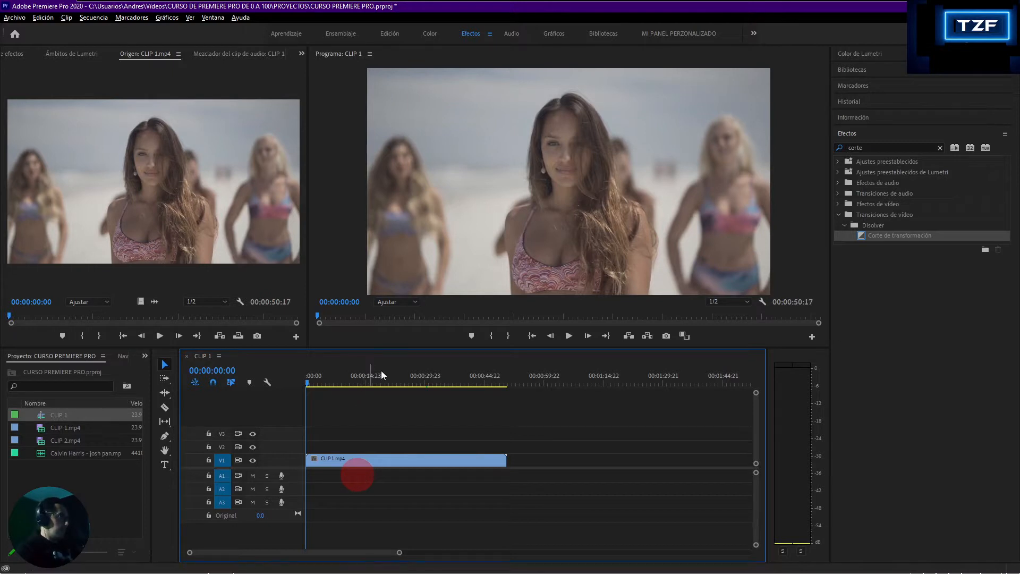
Preview the first seconds of the sequence and return the playhead to 00:00:00:00
key(space)
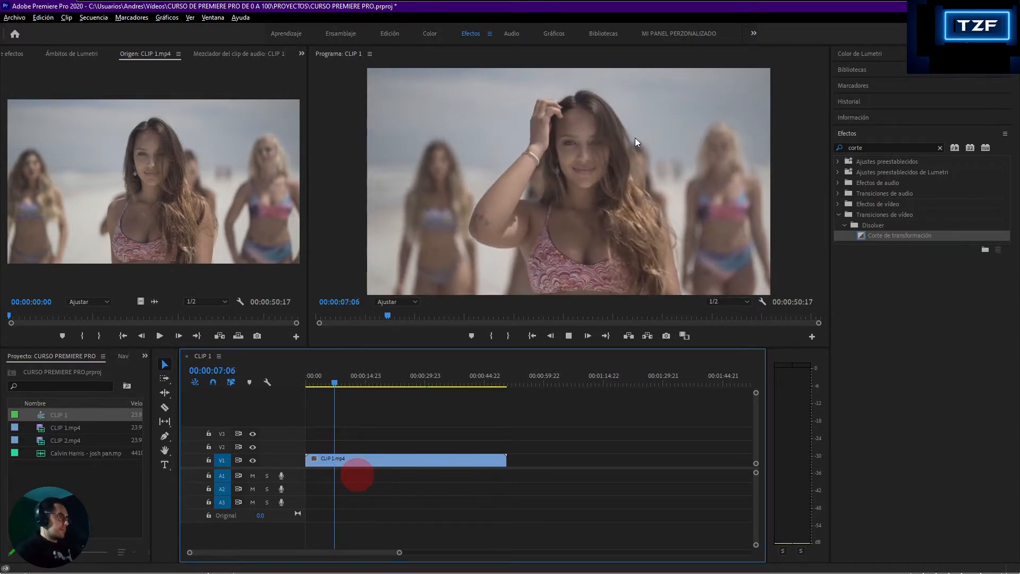
key(space)
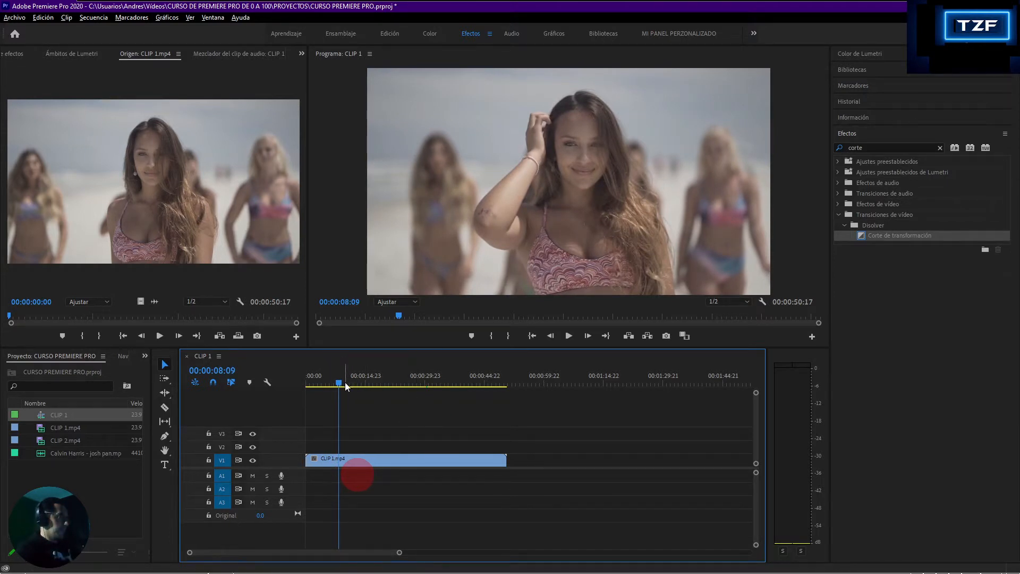
drag(343, 384, 275, 381)
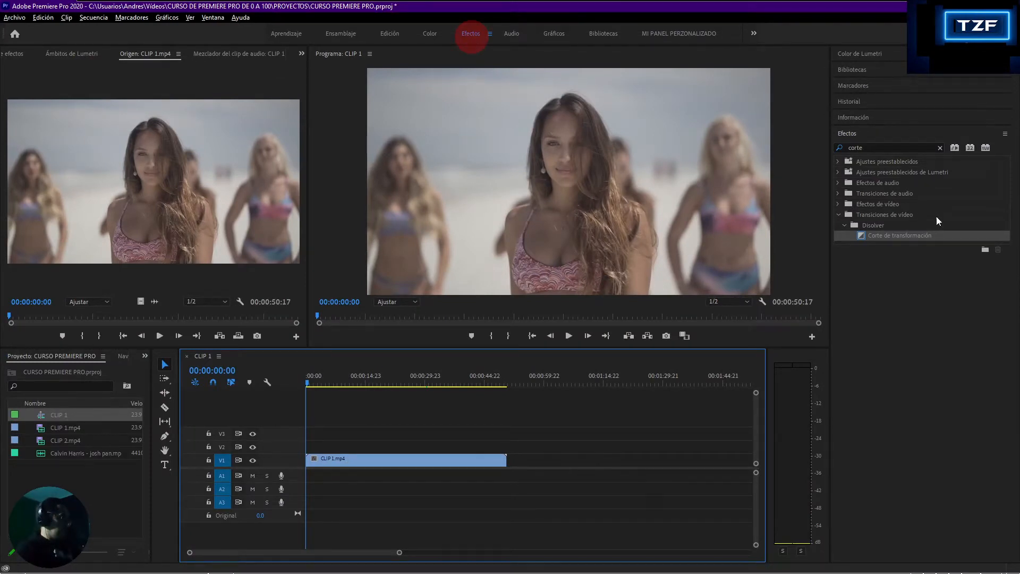
Clear the effects search and set Disolución cruzada, from the Disolver video transitions, as the default transition
click(838, 214)
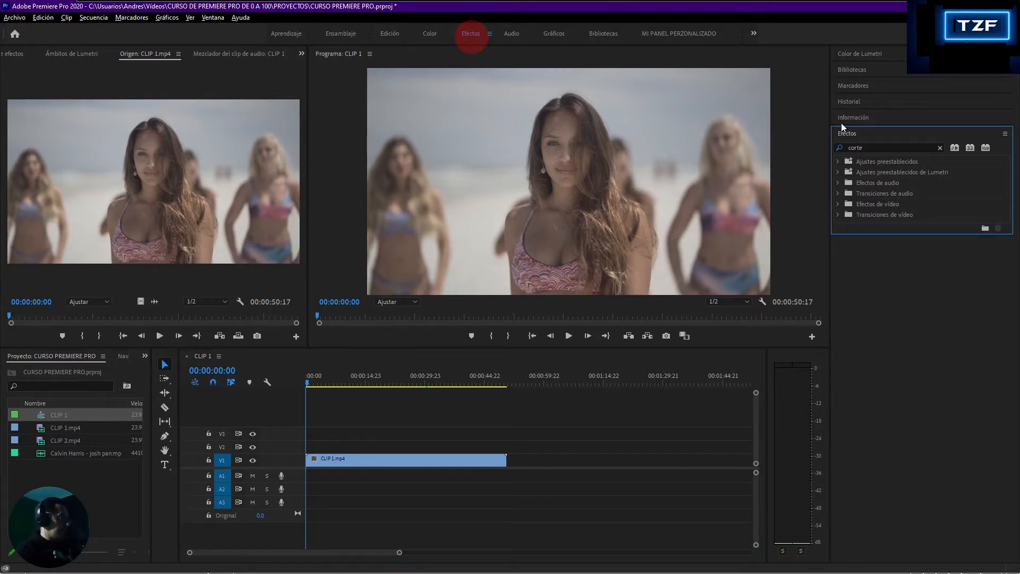
click(940, 148)
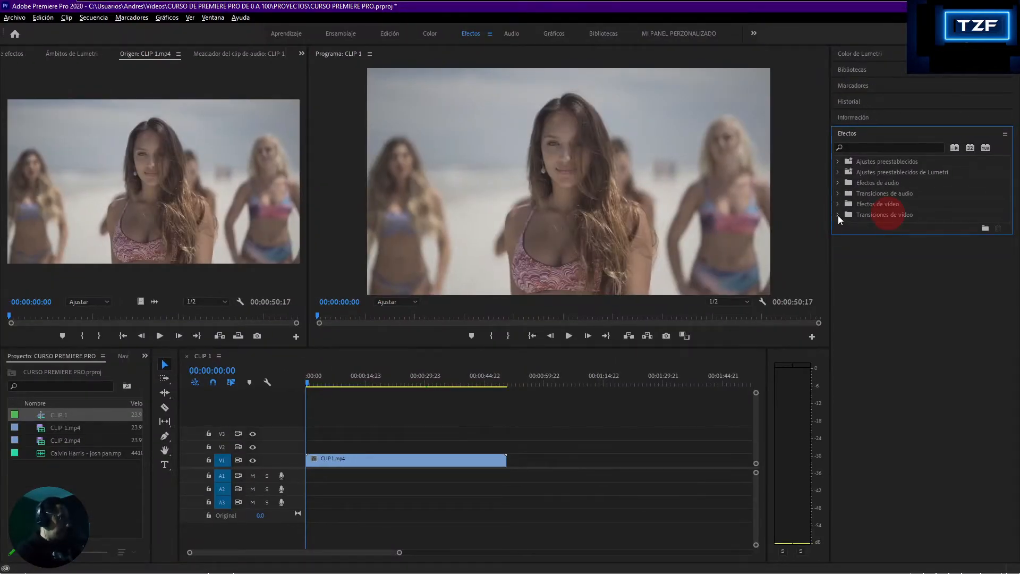
click(839, 215)
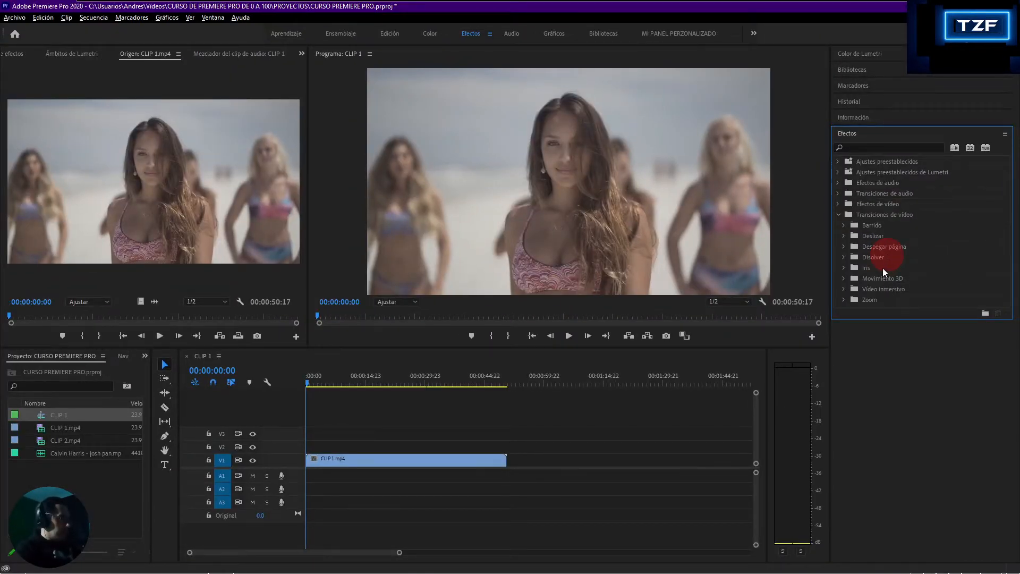
click(844, 258)
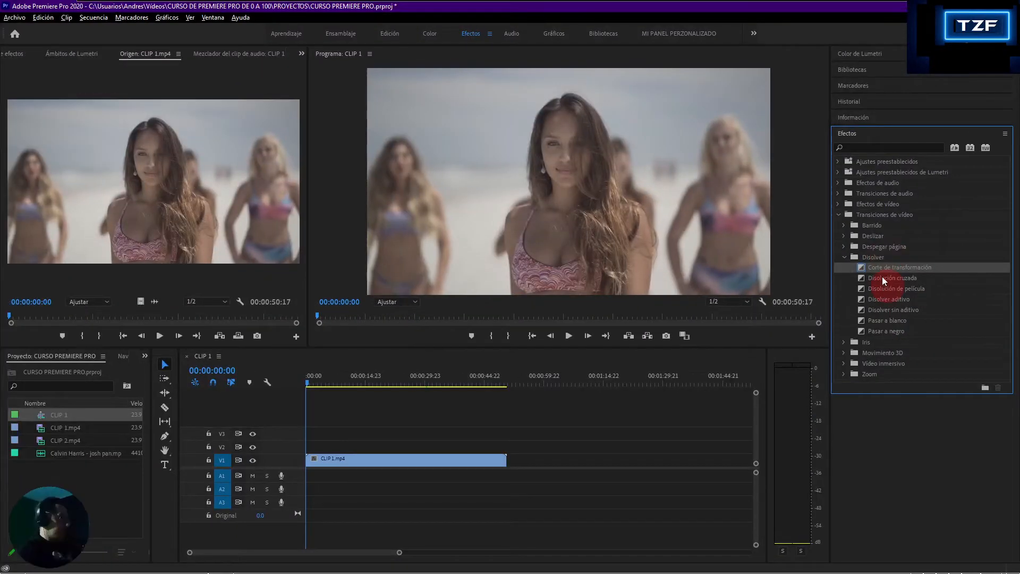
click(882, 278)
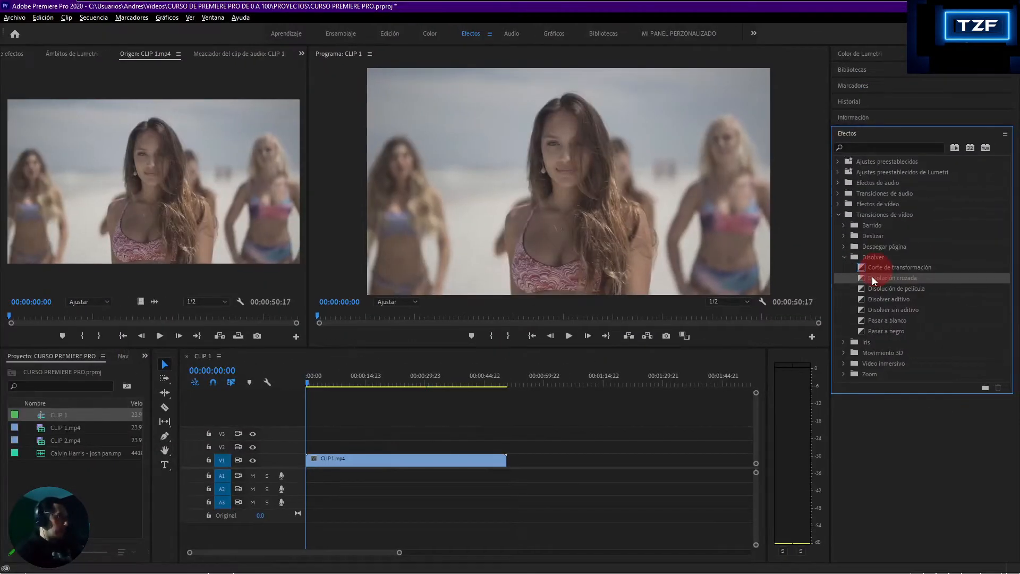
right_click(872, 276)
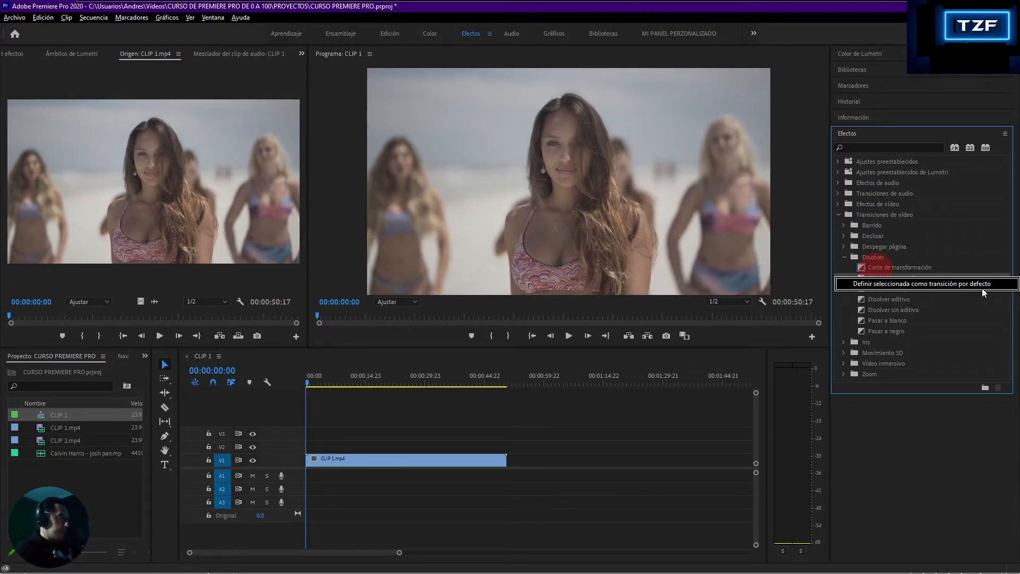
click(949, 285)
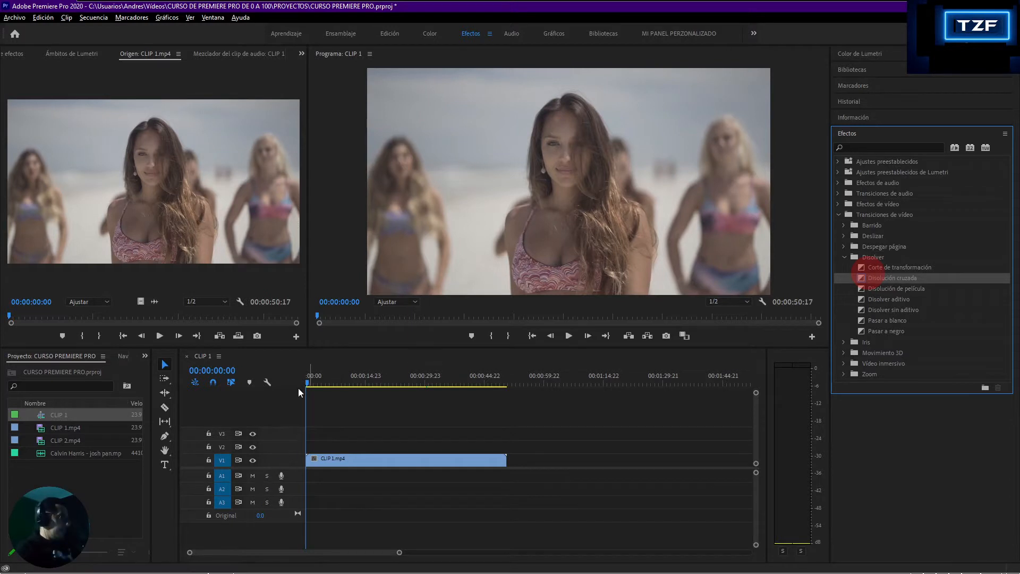
Apply the default transition to the clip on V1 and set the duration of the one at its start to 00:00:04:01
click(326, 460)
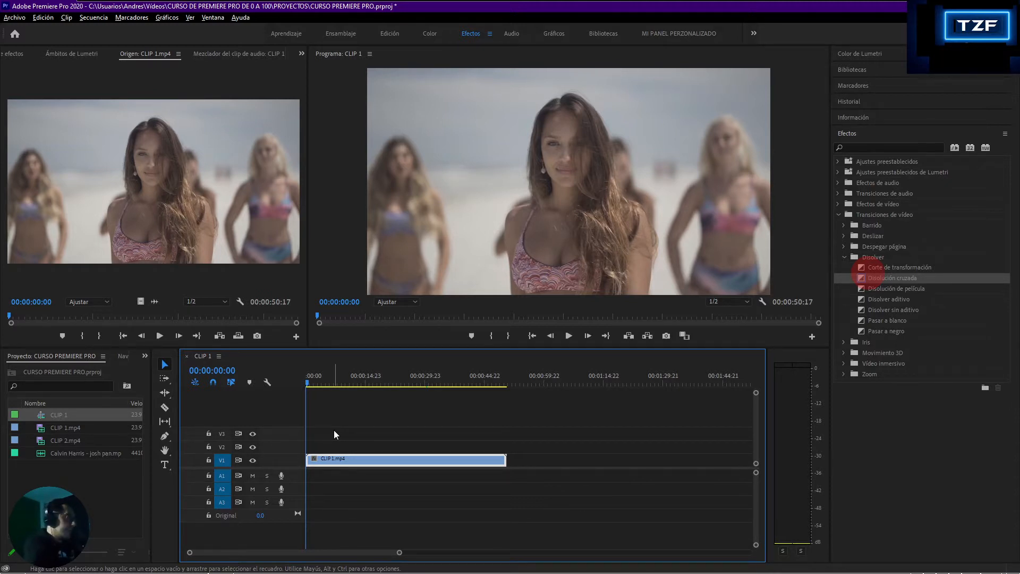
key(ctrl+d)
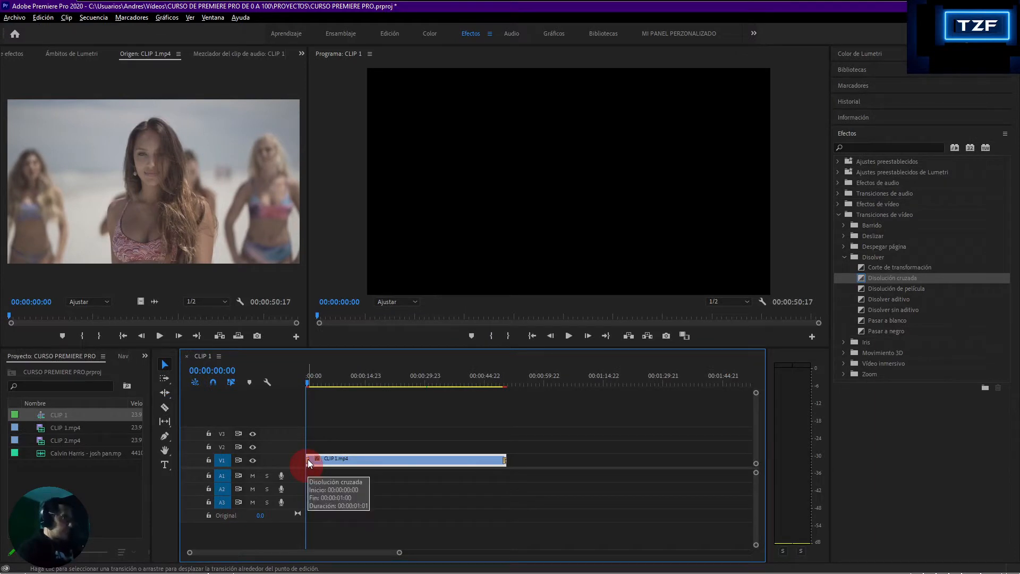
double_click(308, 459)
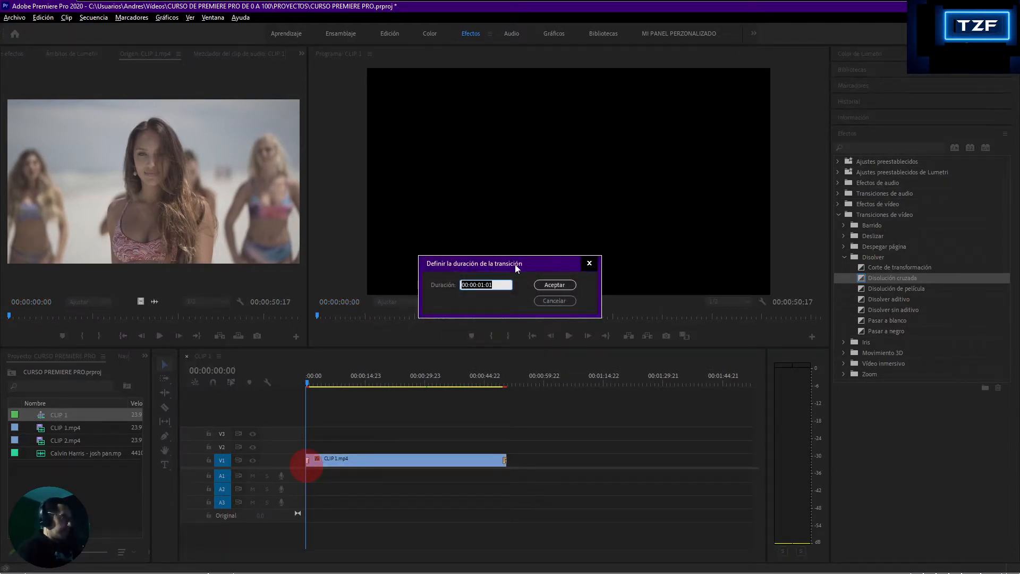
click(484, 282)
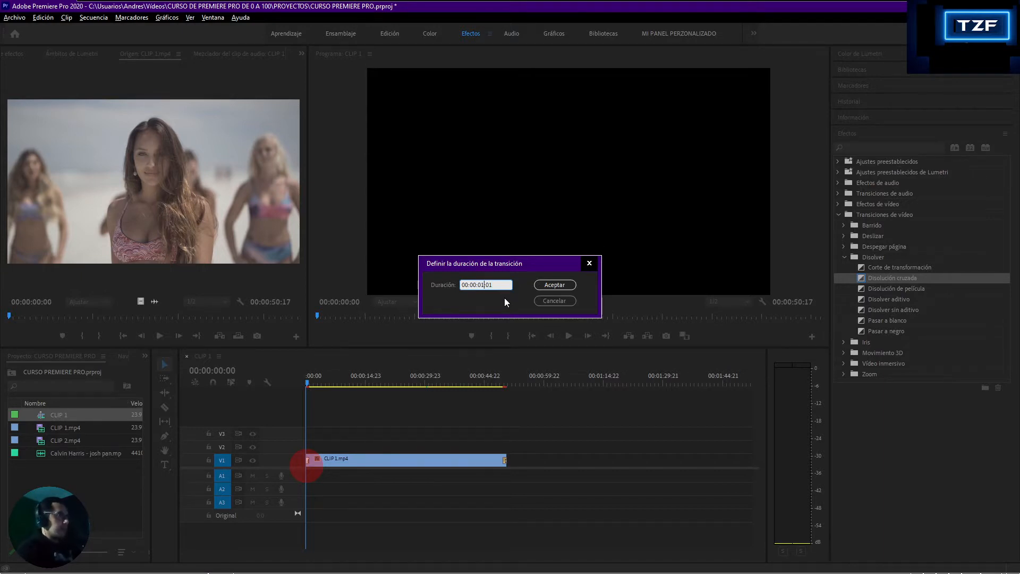
text(4)
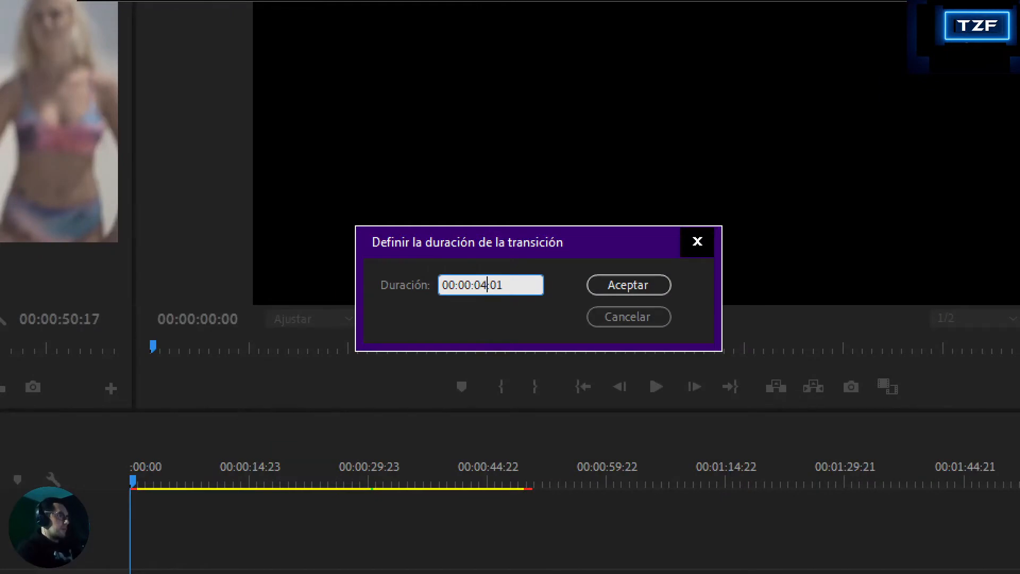
click(646, 289)
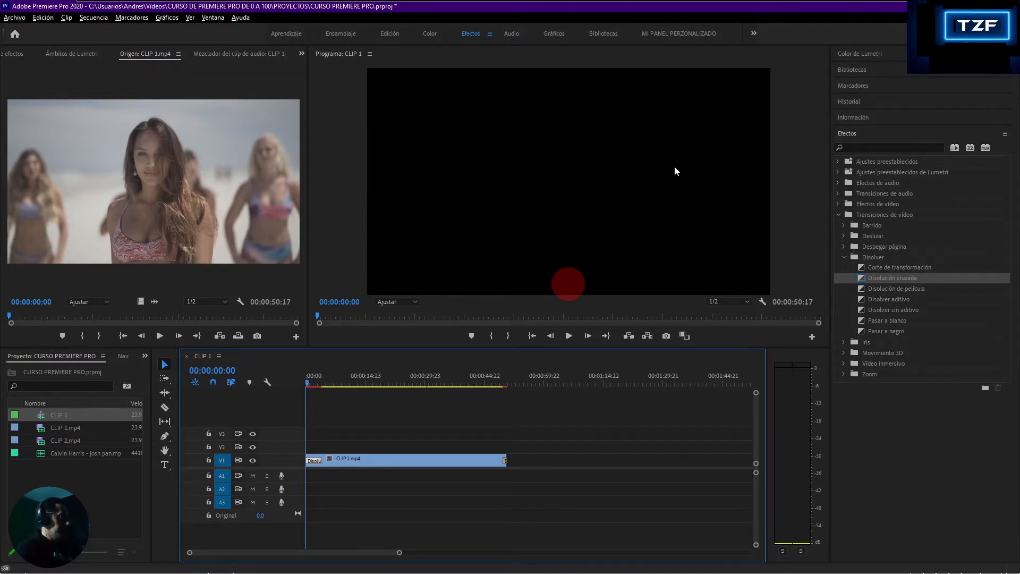
Play through the Disolución cruzada at the clip's start, then delete that transition
key(space)
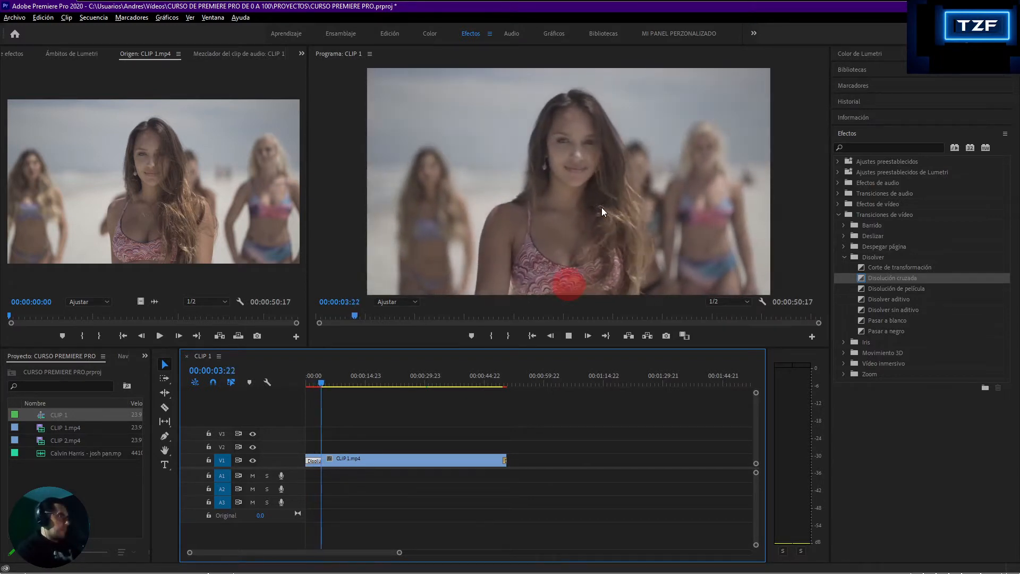
key(space)
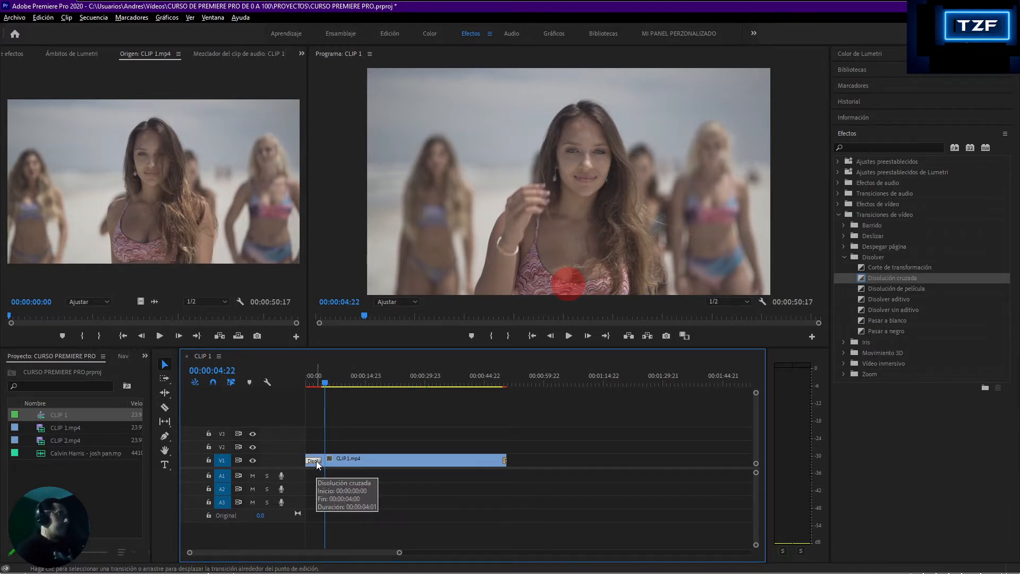
key(Delete)
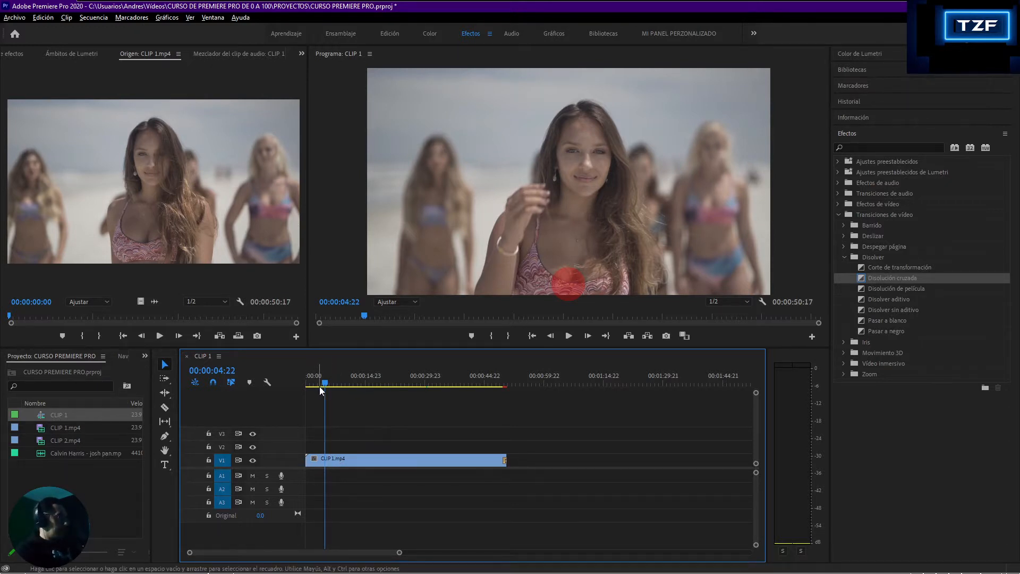
Cut the clip on V1 in two at 00:00:18:17 and return to the Selection tool
drag(326, 387, 386, 390)
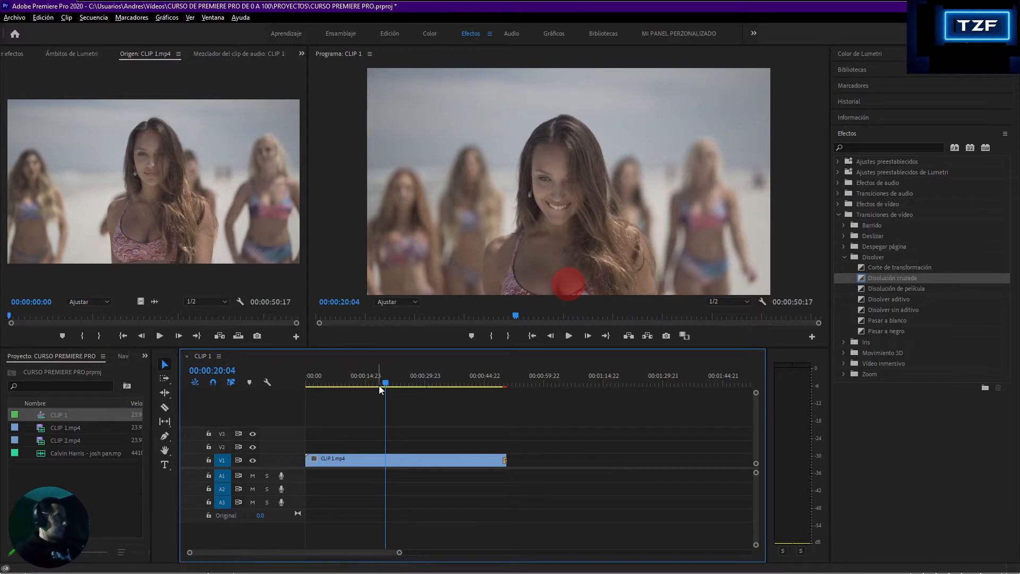
drag(384, 383, 378, 383)
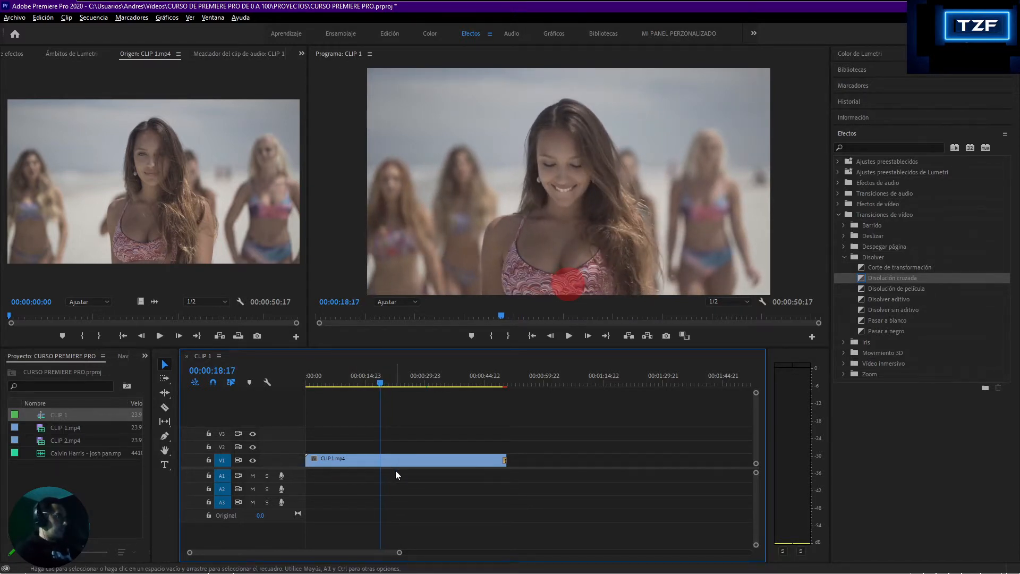
key(c)
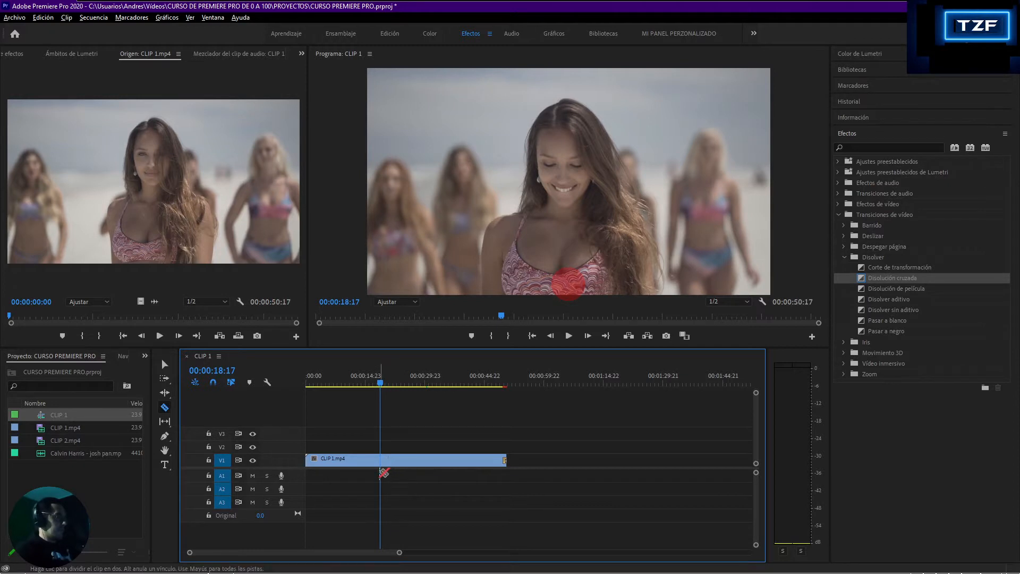
click(381, 462)
key(v)
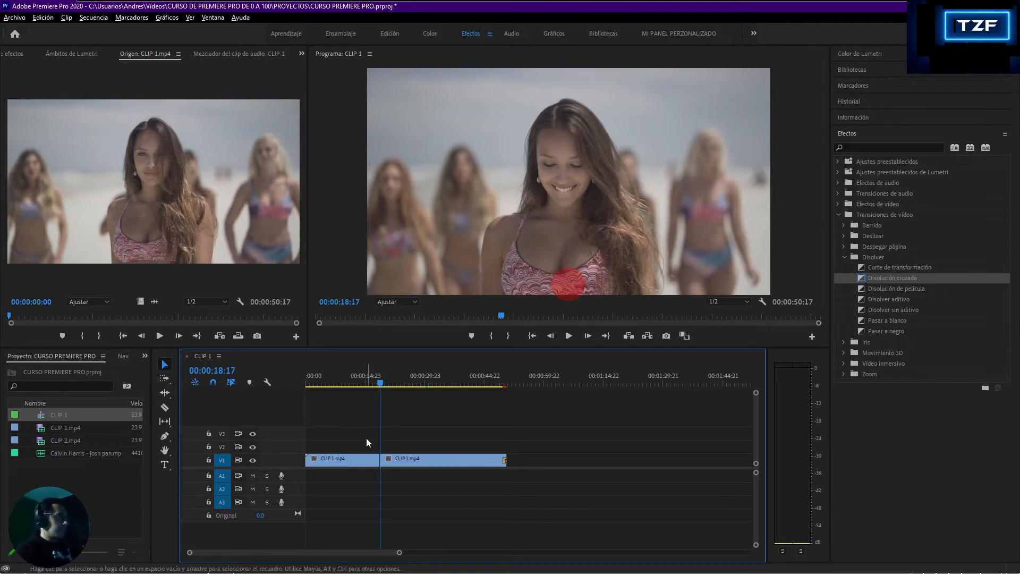
Select both CLIP 1.mp4 segments on V1 and nudge them forward in time in repeated five-frame increments
drag(365, 436, 409, 474)
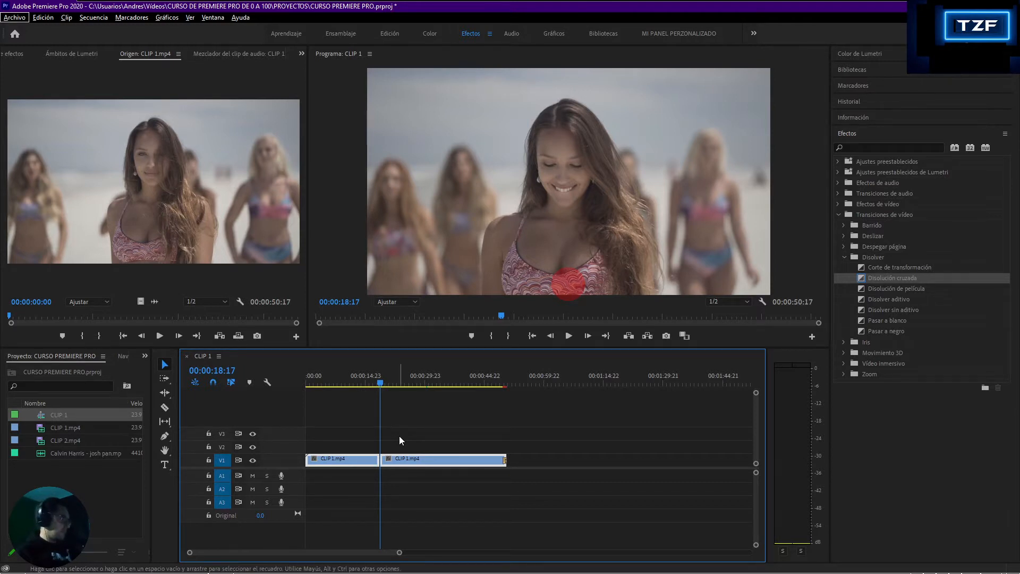
key(alt+shift+Right)
key(alt+shift+Right)
key(alt+shift+Right)
key(alt+shift+Right)
key(alt+shift+Right)
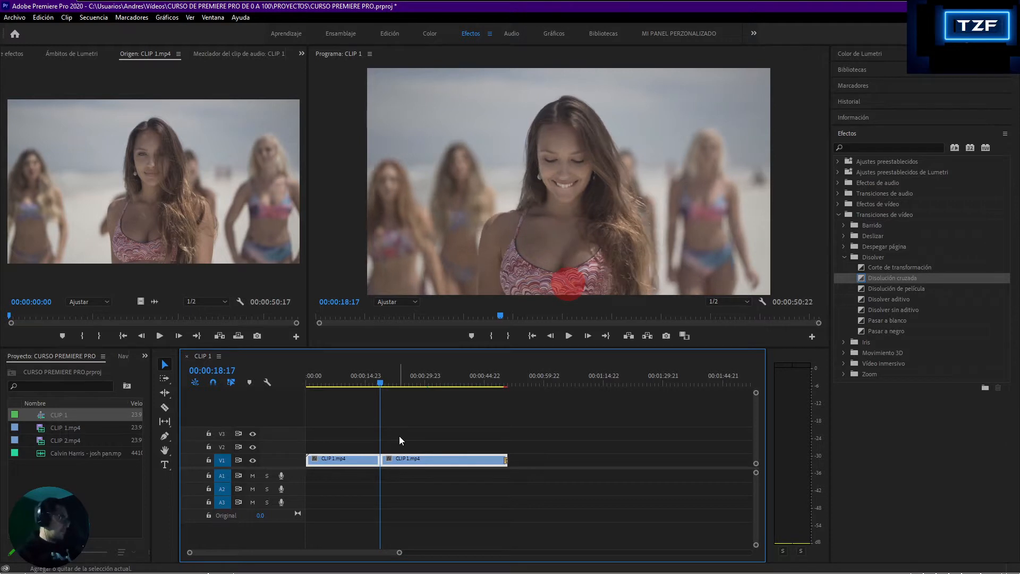
key(alt+shift+Right)
key(alt+shift+Right)
key(alt+shift+Right)
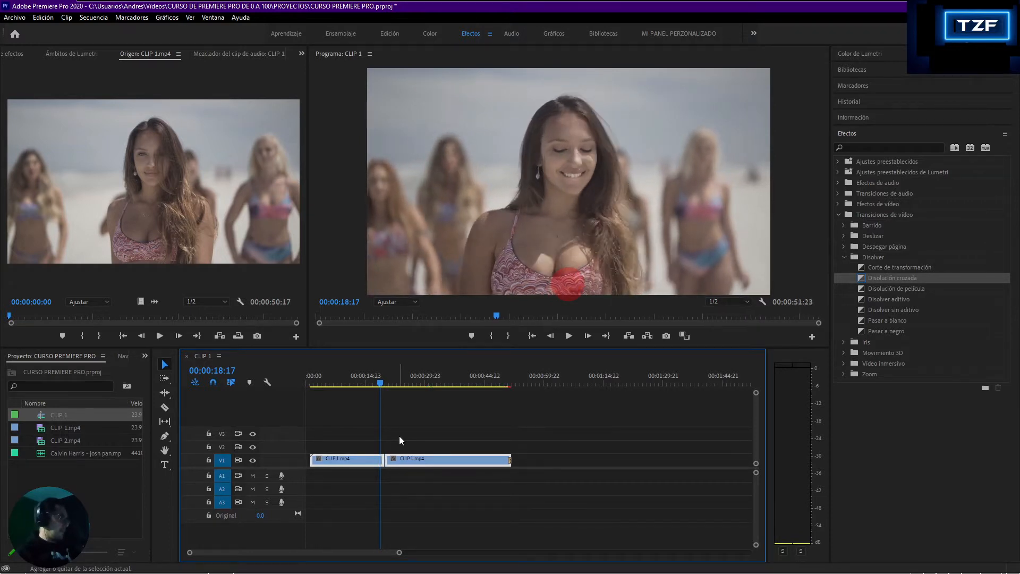
Nudge both clip segments back towards the sequence start in five-frame increments and move them up to track V2
key(alt+shift+Left)
key(alt+shift+Left)
key(alt+shift+Left)
key(alt+shift+Left)
key(alt+shift+Left)
key(alt+shift+Left)
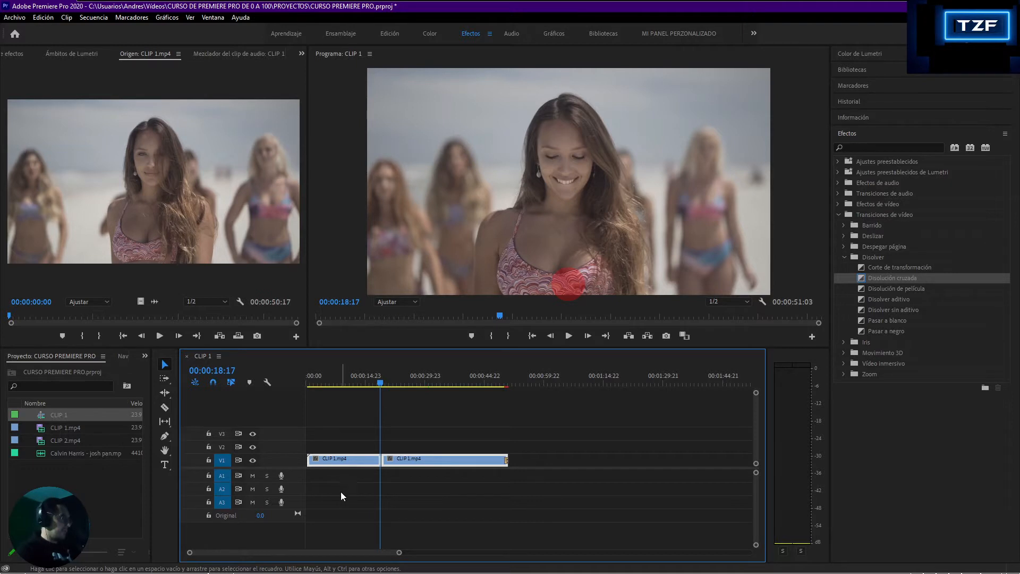
click(397, 478)
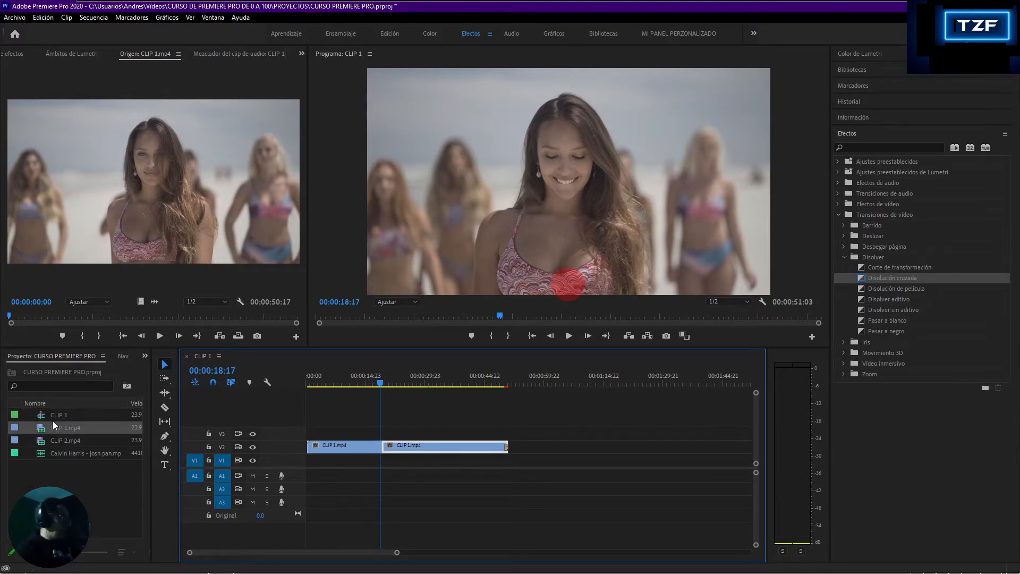
Replace the second CLIP 1.mp4 segment on V2 with a fresh CLIP 1.mp4 on V1 at 00:00:18:17, deleting its audio
drag(54, 427, 389, 470)
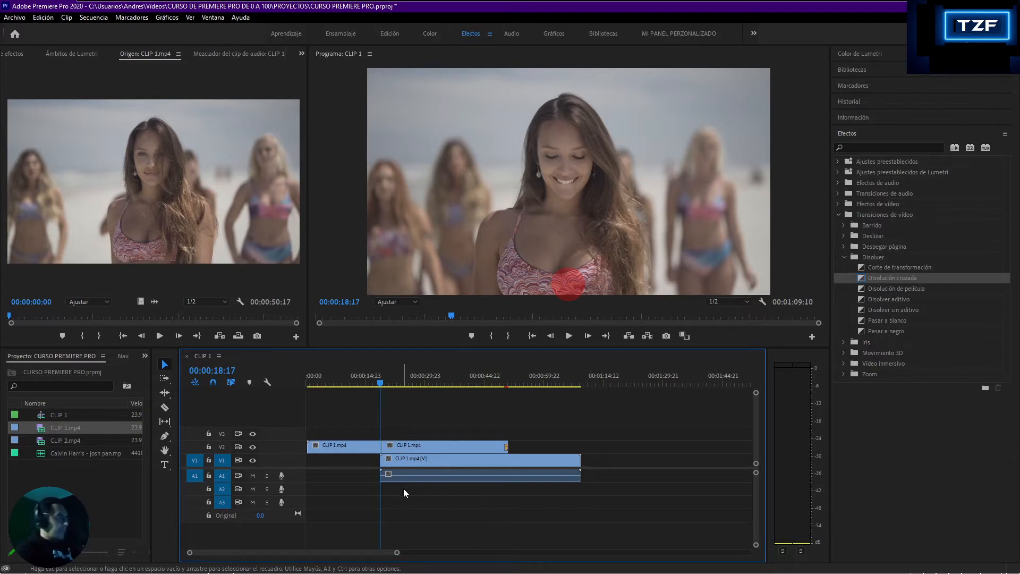
click(433, 476)
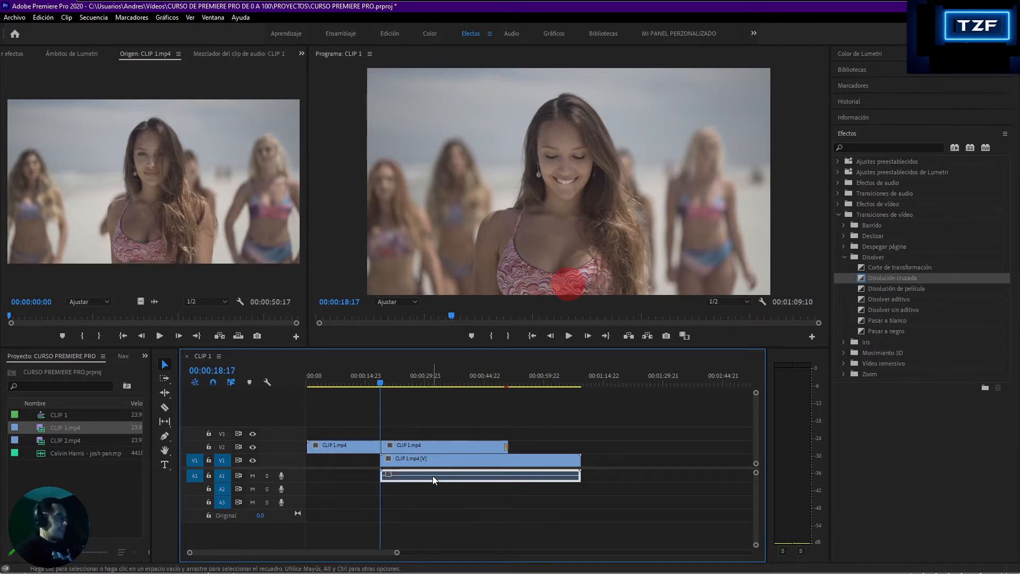
key(Delete)
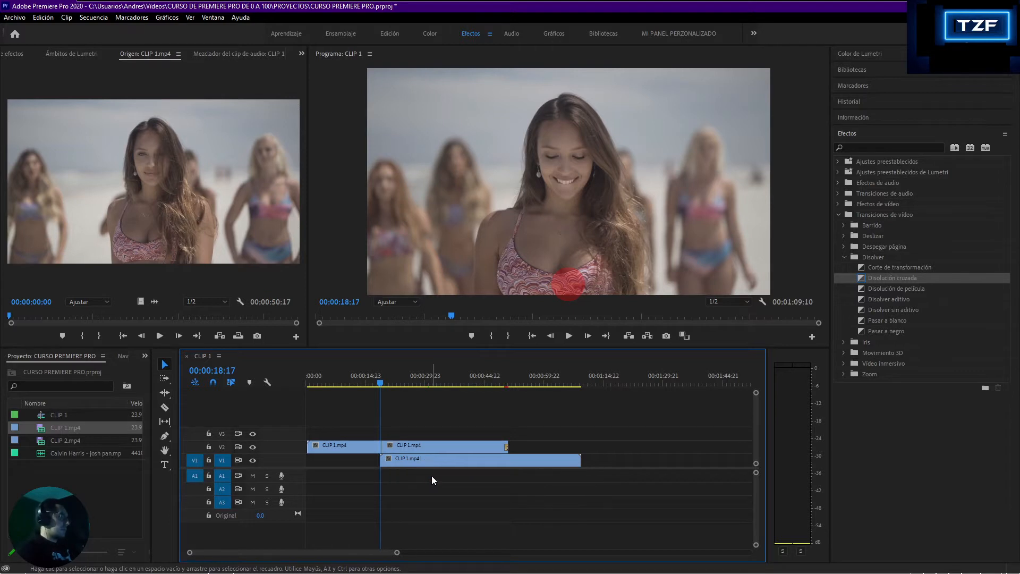
click(409, 445)
key(Delete)
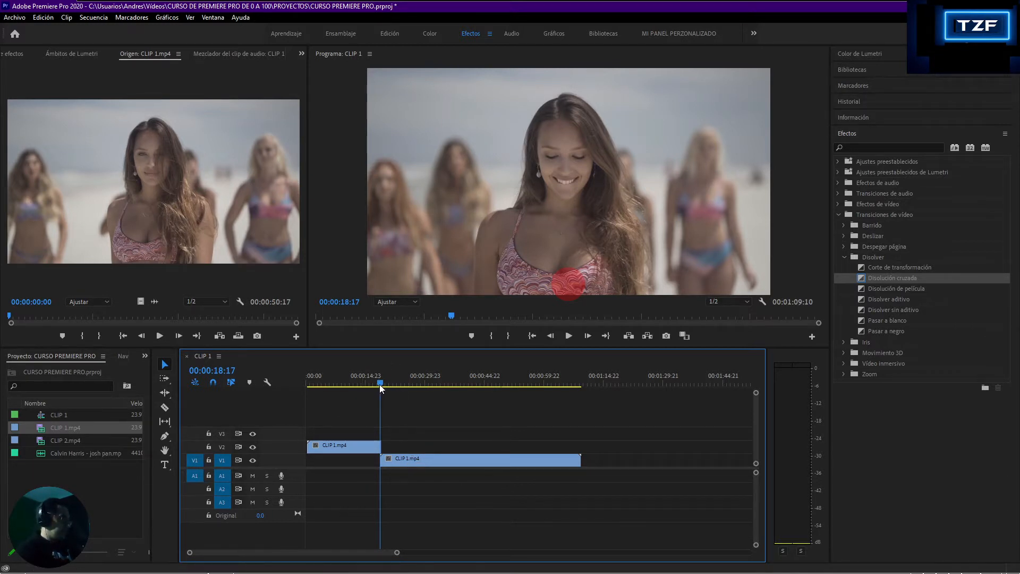
Move the remaining V2 clip later so its end overlaps the start of the V1 clip, with the playhead at 00:00:18:14
drag(379, 384, 405, 384)
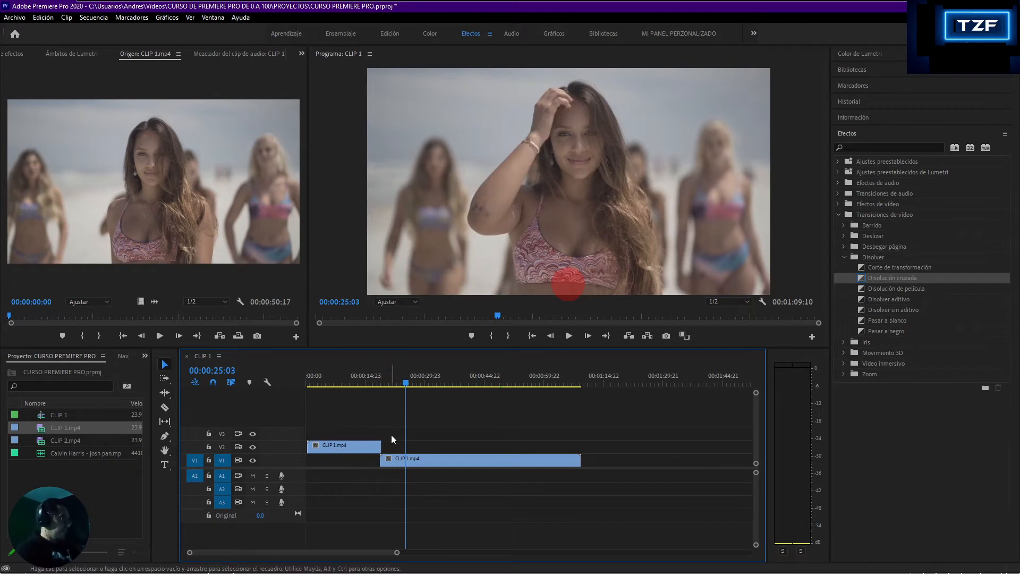
click(364, 447)
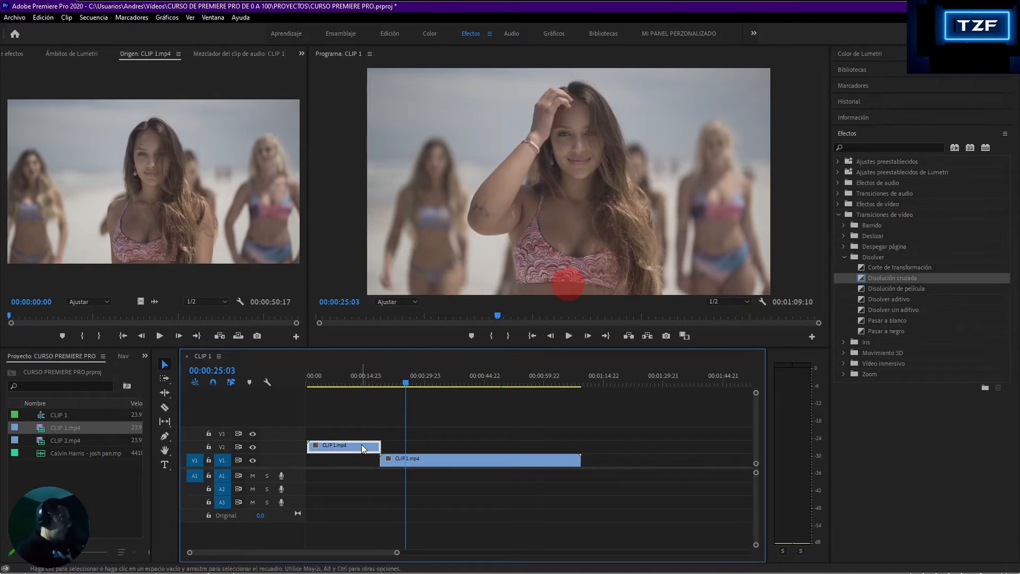
drag(363, 448, 372, 448)
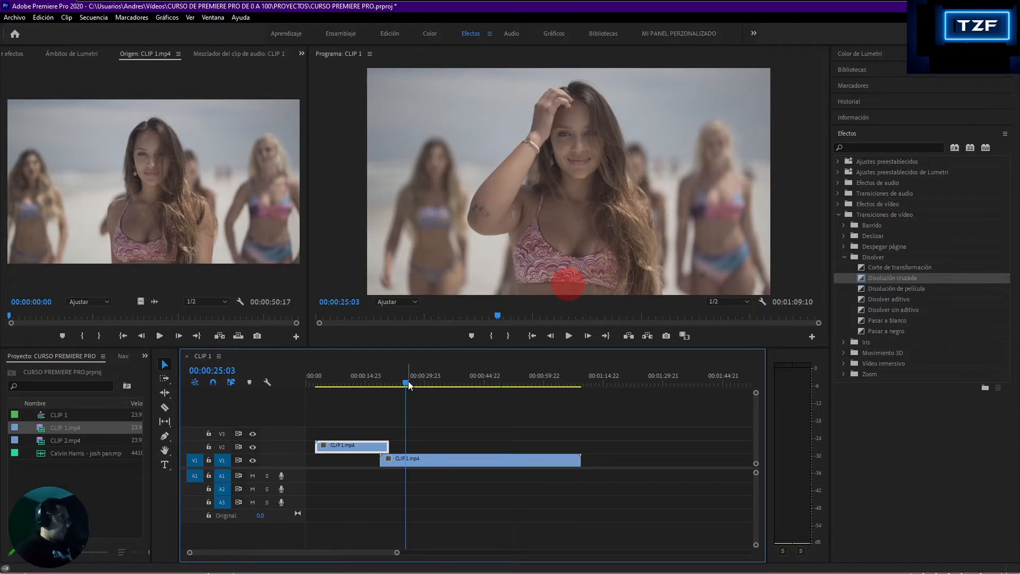
drag(408, 381, 381, 382)
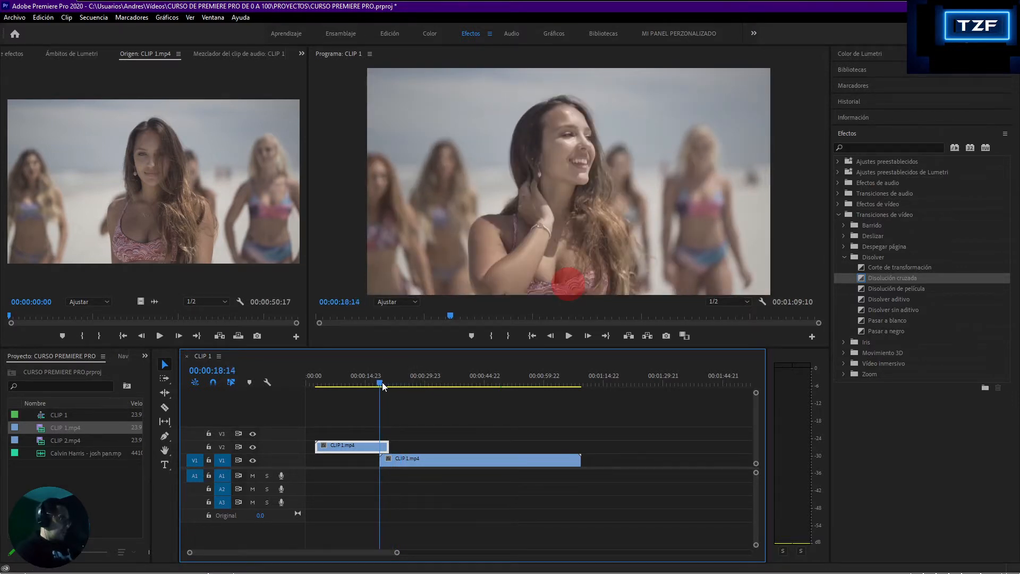
drag(364, 445, 387, 455)
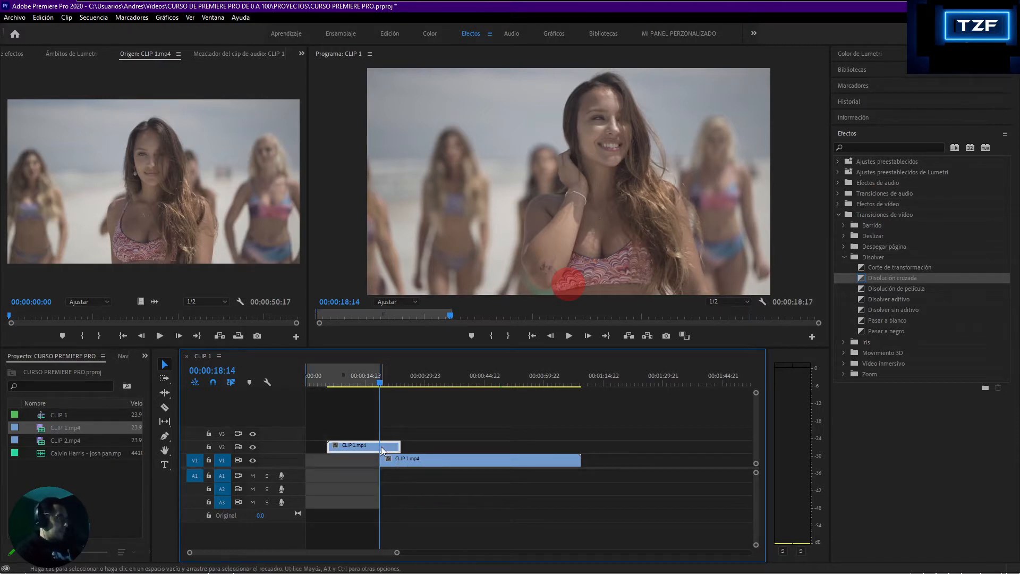
Cut the V2 clip at 00:00:18:14 with the Razor tool and return to the Selection tool
key(c)
click(385, 445)
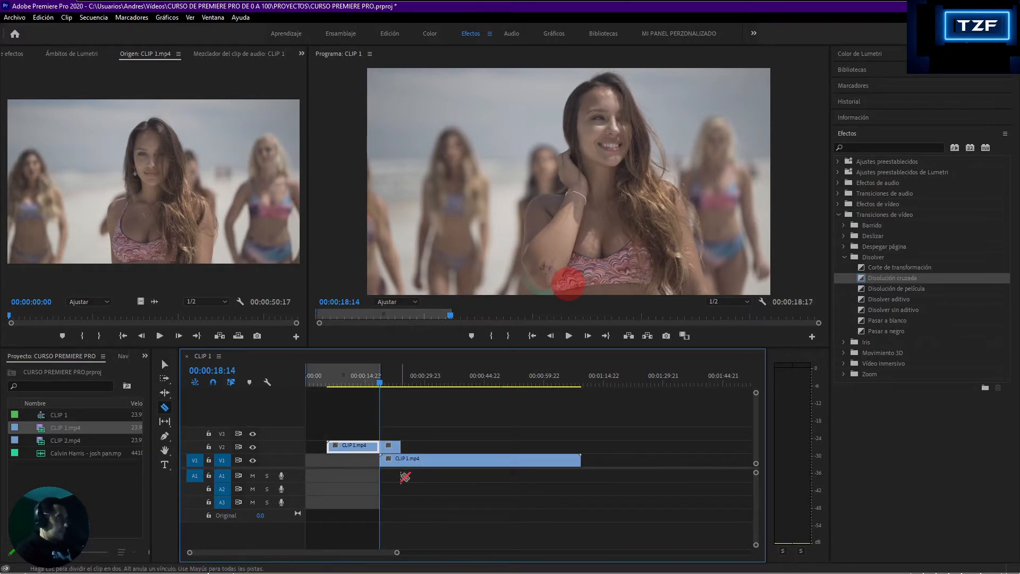
key(v)
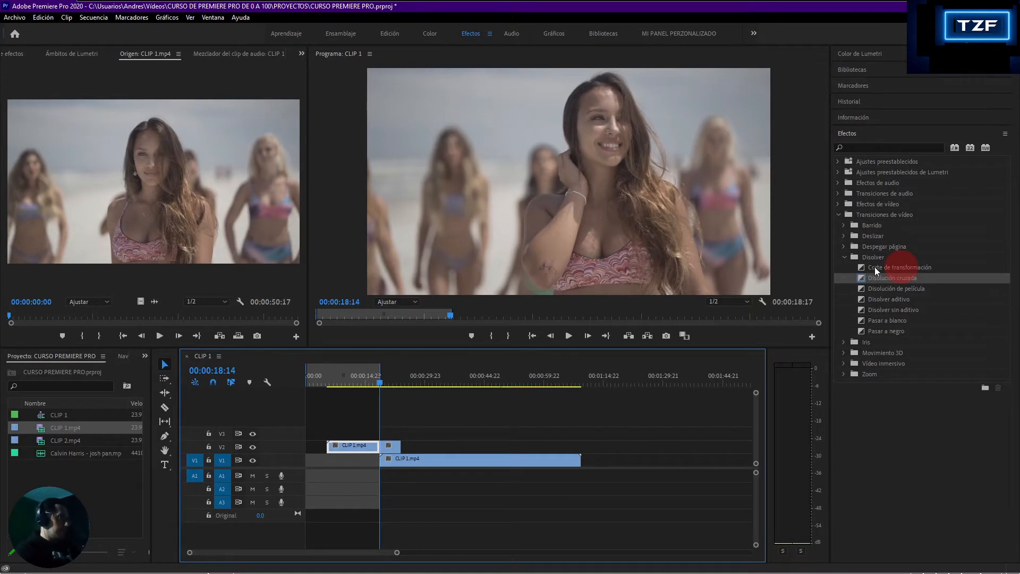
Apply the Corte de transformación transition to the cut on V2 and to the start of the V1 clip
drag(876, 269, 415, 477)
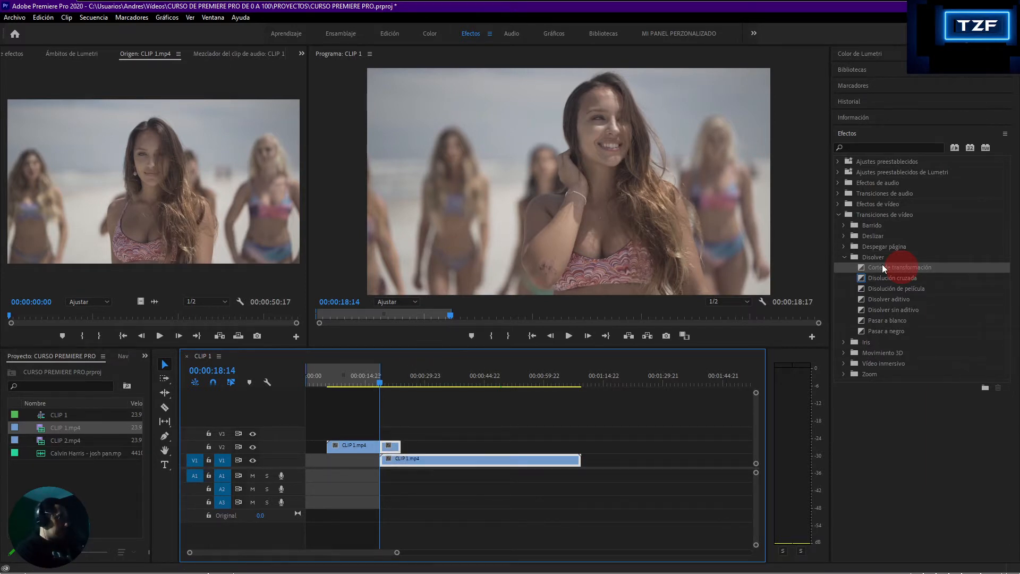
drag(882, 265, 380, 448)
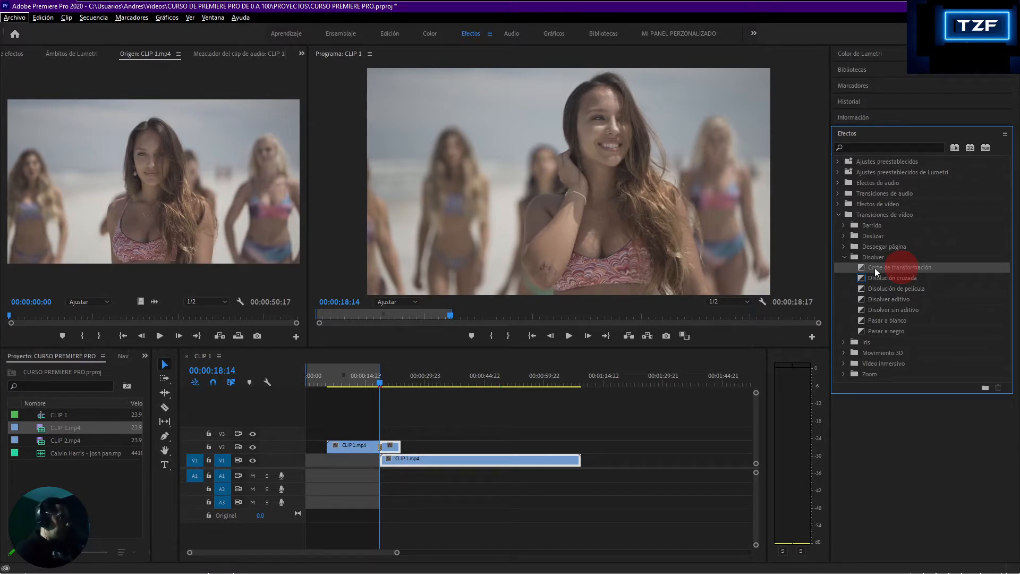
drag(875, 269, 461, 428)
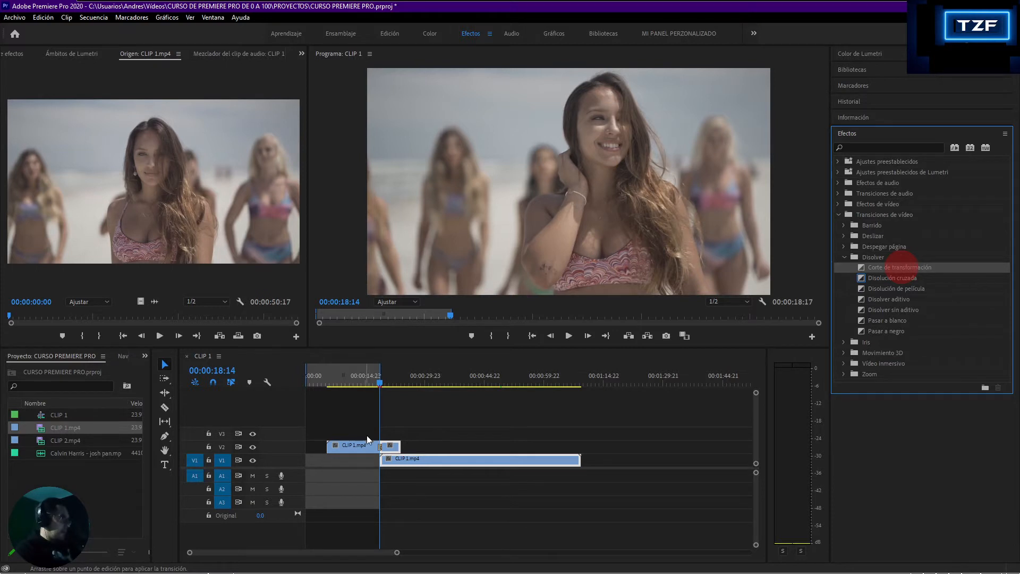
drag(385, 464, 387, 462)
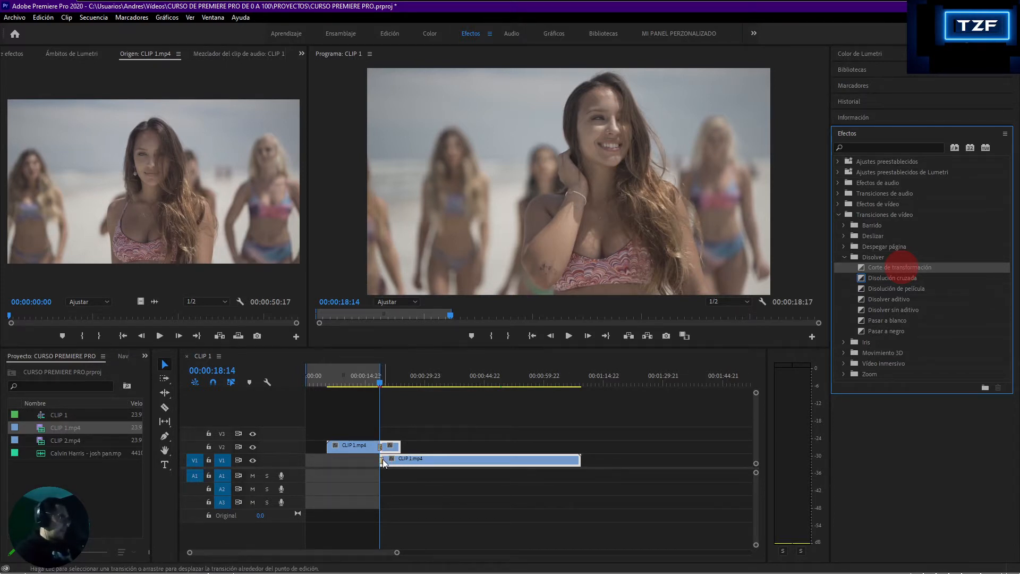
Set the duration of the transition at the start of the V1 clip to 00:00:05:01
double_click(382, 459)
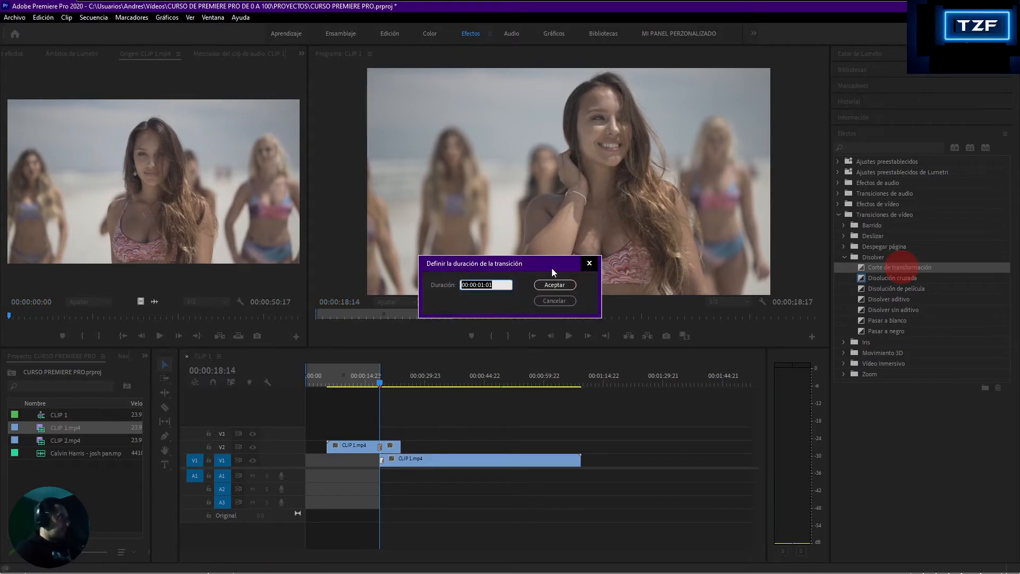
click(480, 285)
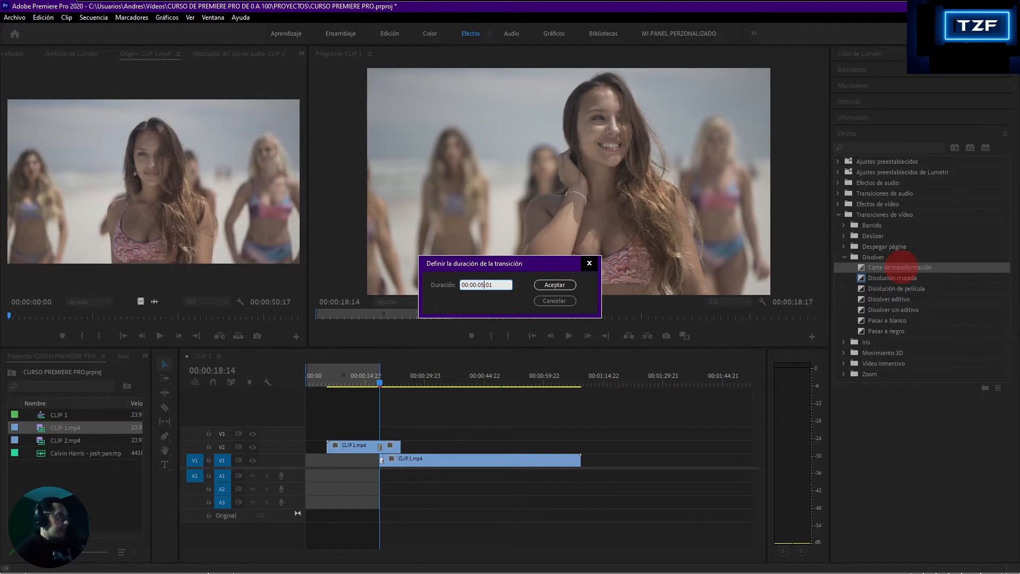
click(549, 280)
click(551, 285)
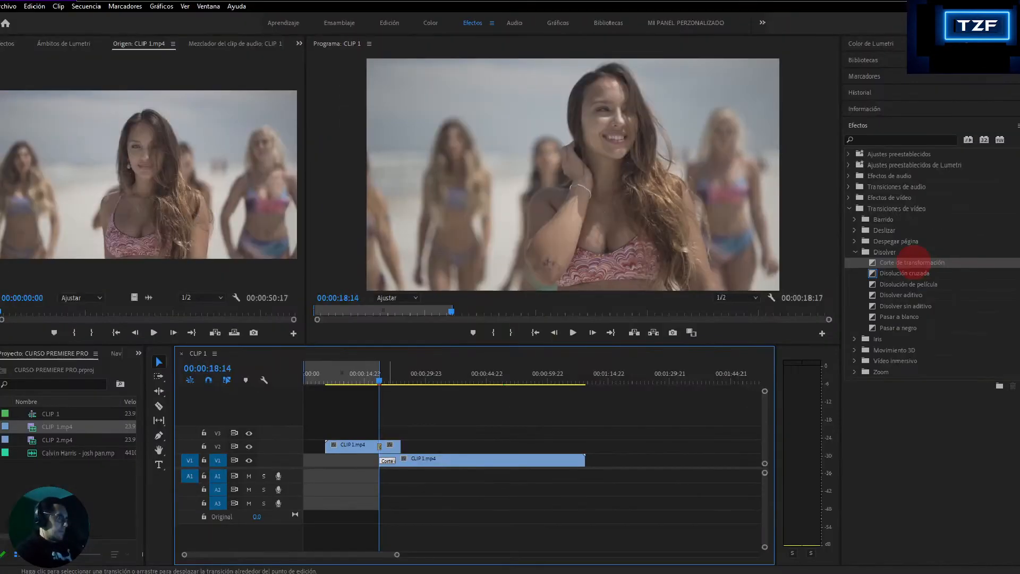
Set the duration of the transition on the V2 cut to 00:00:04:01
double_click(381, 444)
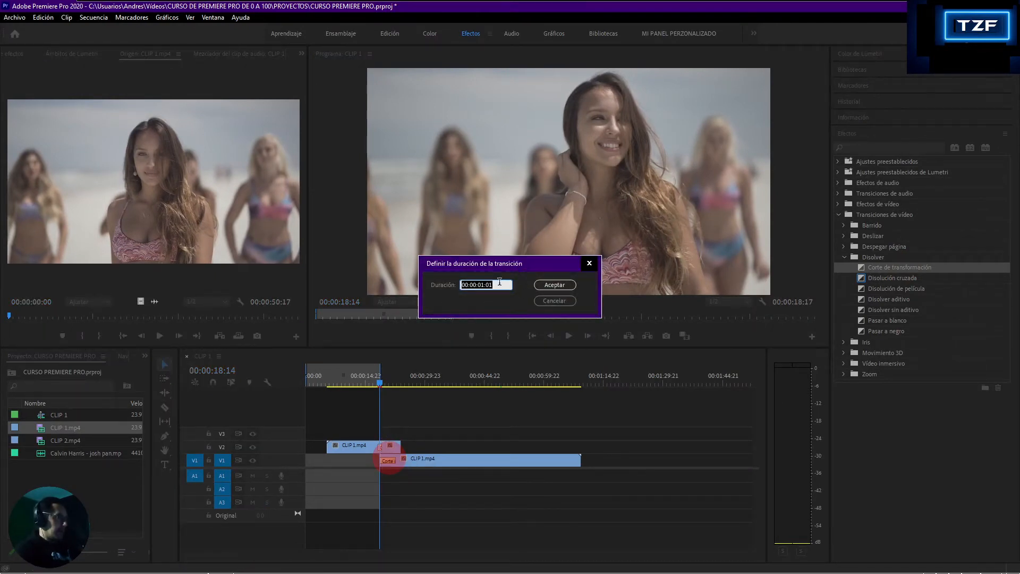
click(484, 284)
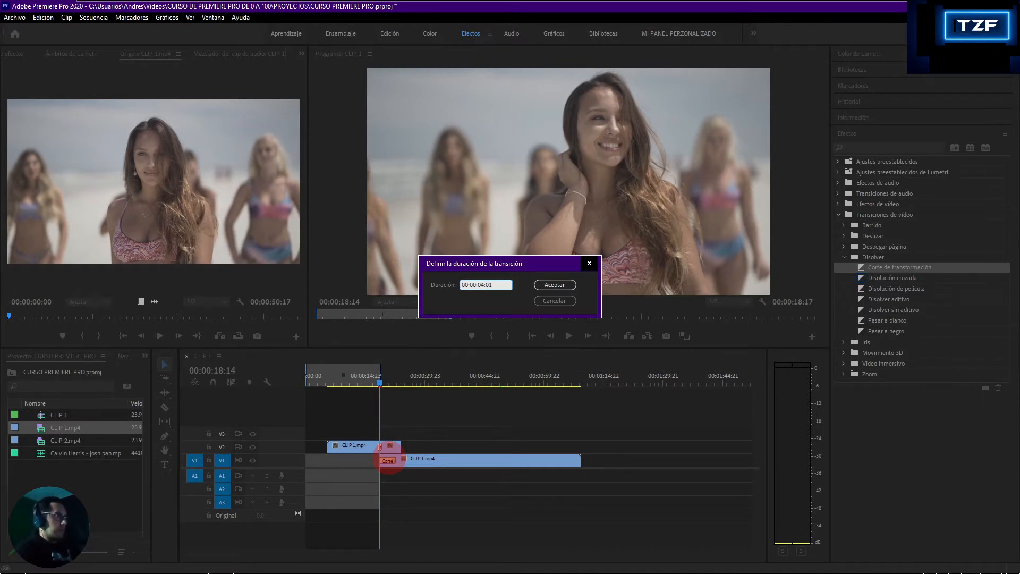
click(563, 285)
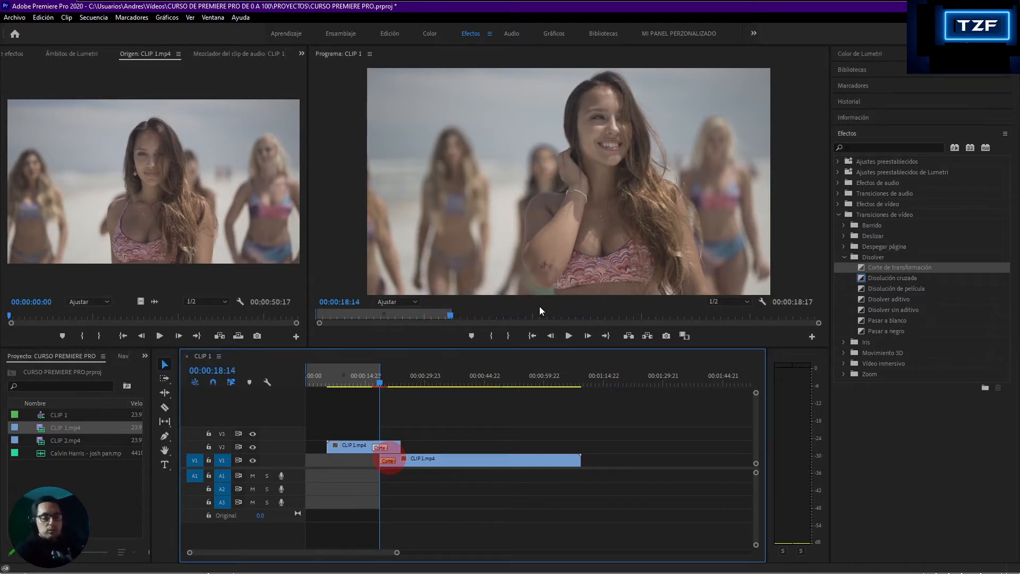
Examine the default transition durations in the Línea de tiempo preferences and close the dialog without changes
click(44, 17)
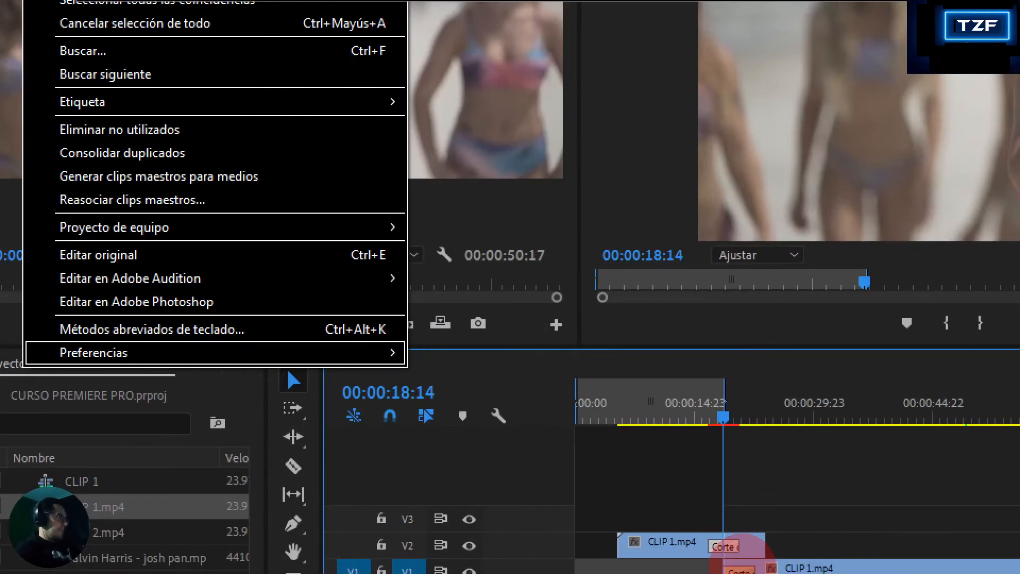
mouse_move(393, 352)
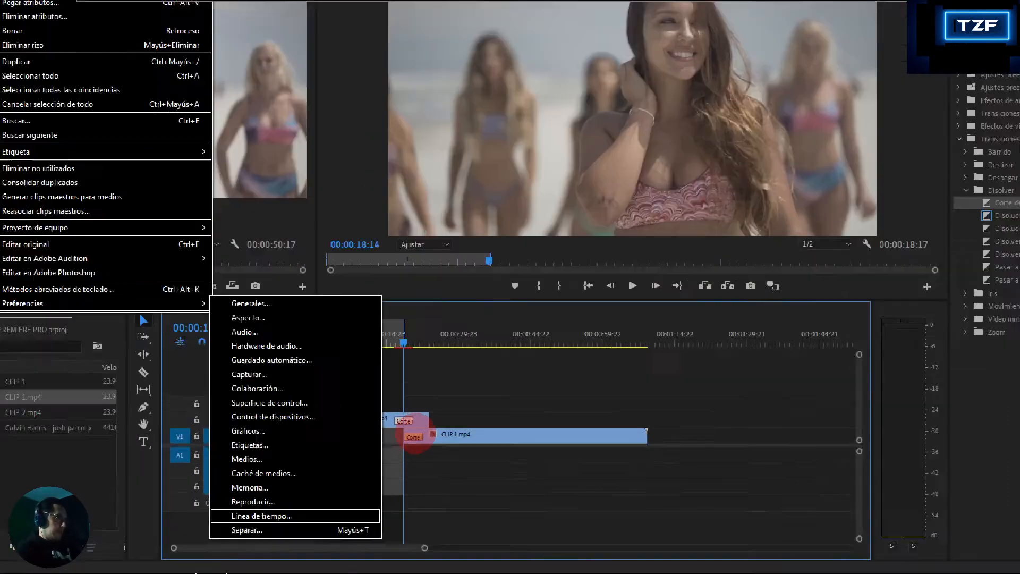
click(264, 518)
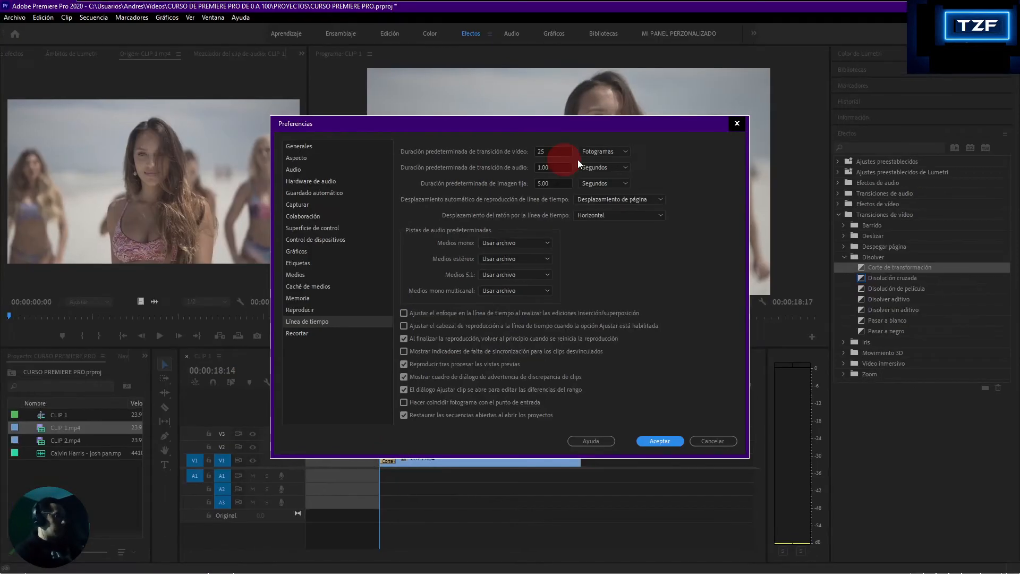
key(Escape)
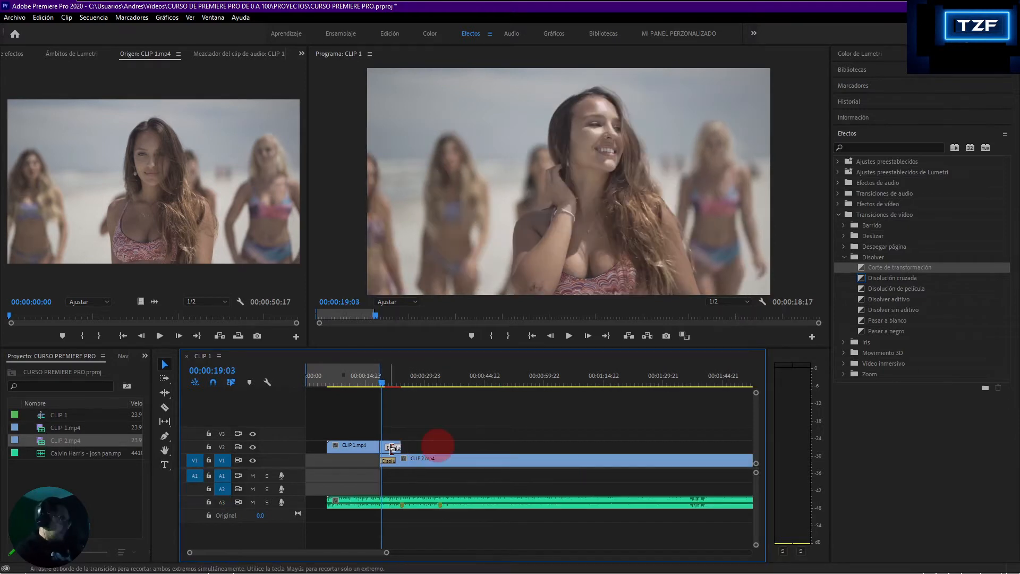
Play the sequence from 00:00:06:00 through the transitions between CLIP 1.mp4 and CLIP 2.mp4, then return the playhead to 00:00:14:04
drag(390, 447, 389, 448)
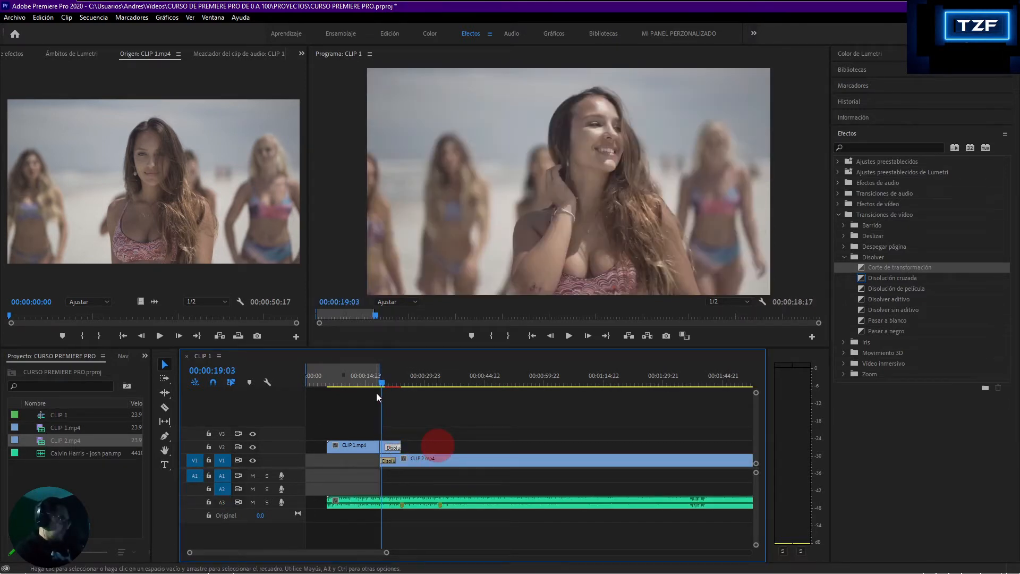
drag(382, 385, 330, 388)
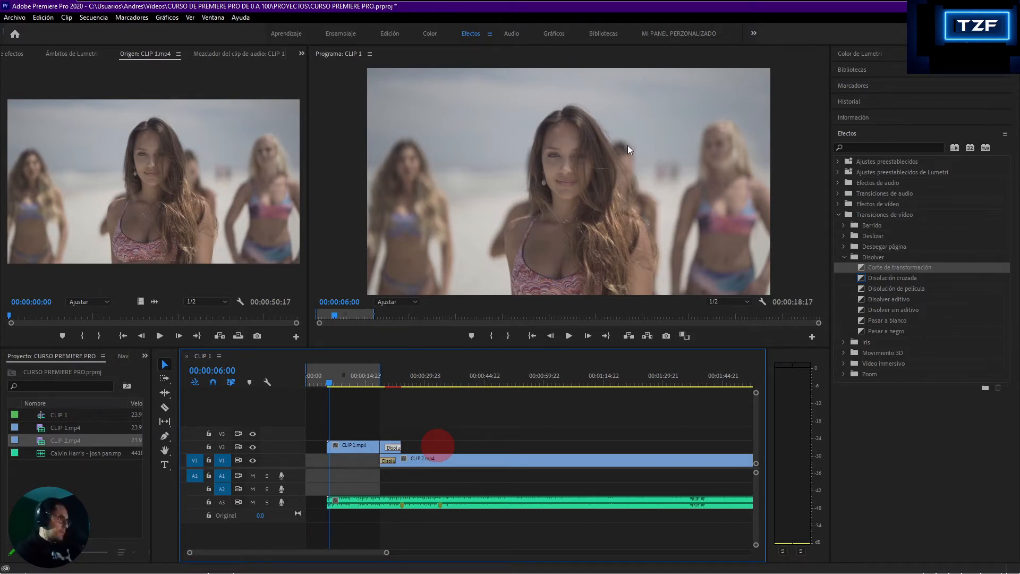
key(space)
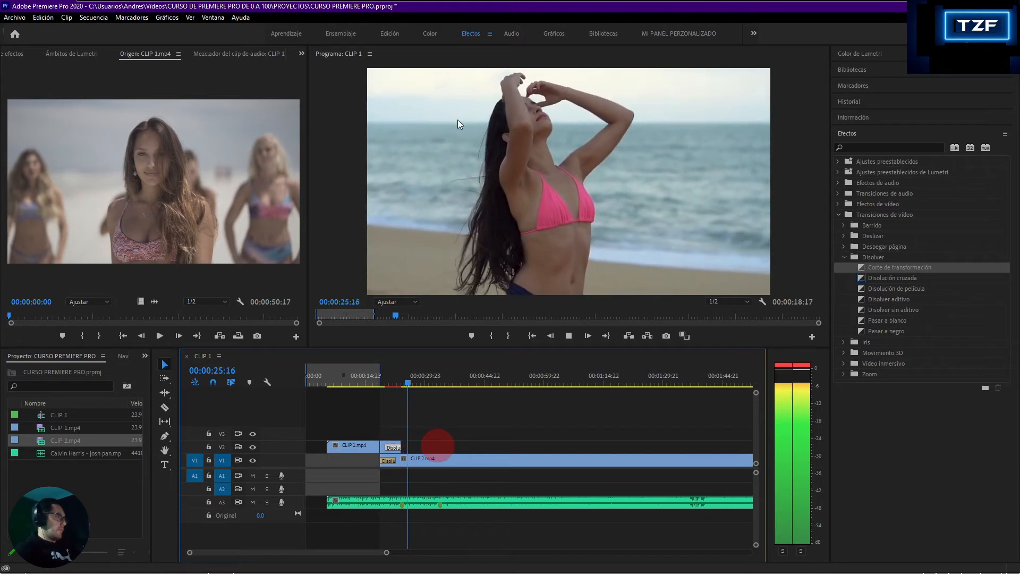
key(space)
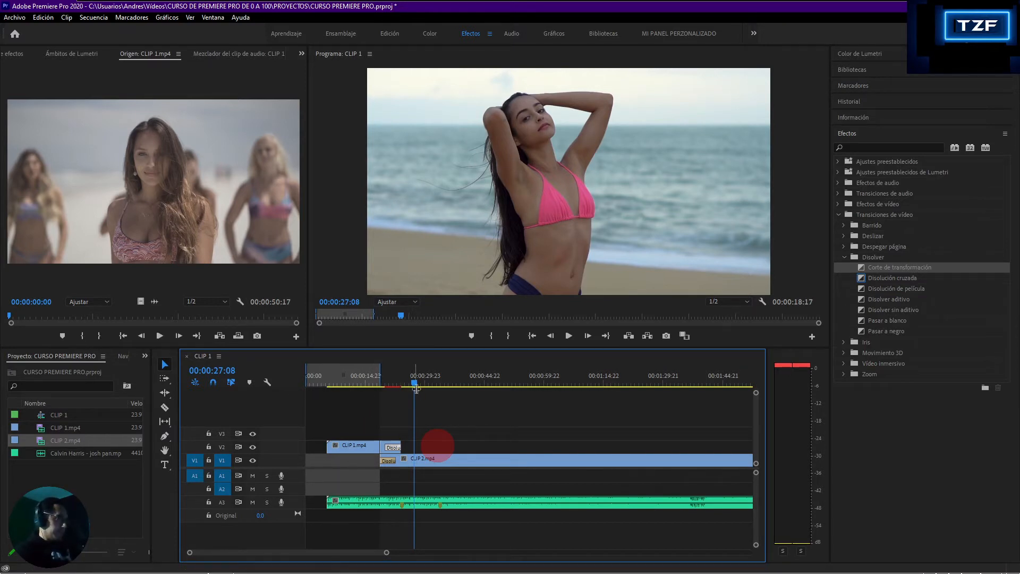
drag(415, 385, 378, 385)
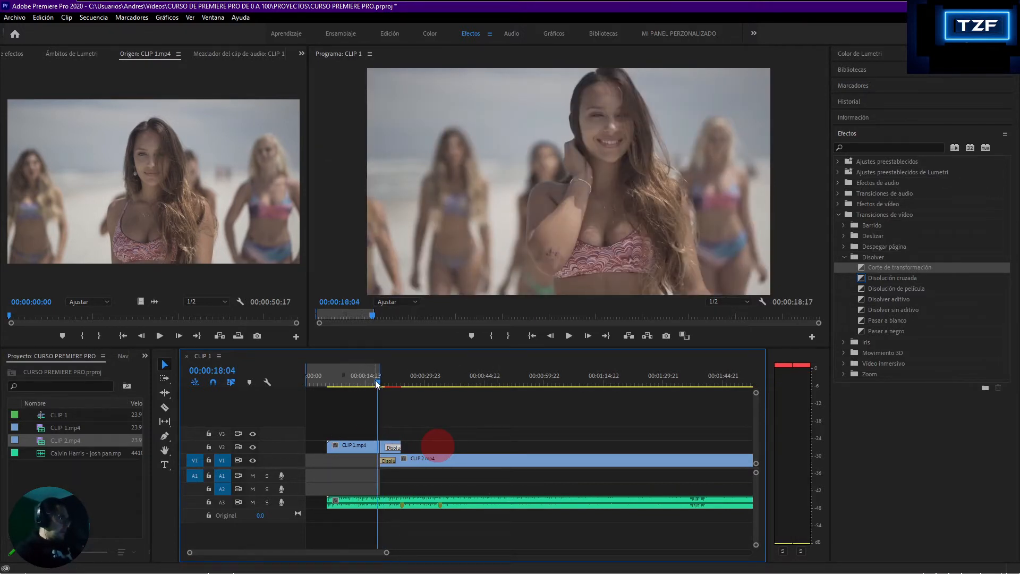
drag(375, 380, 359, 381)
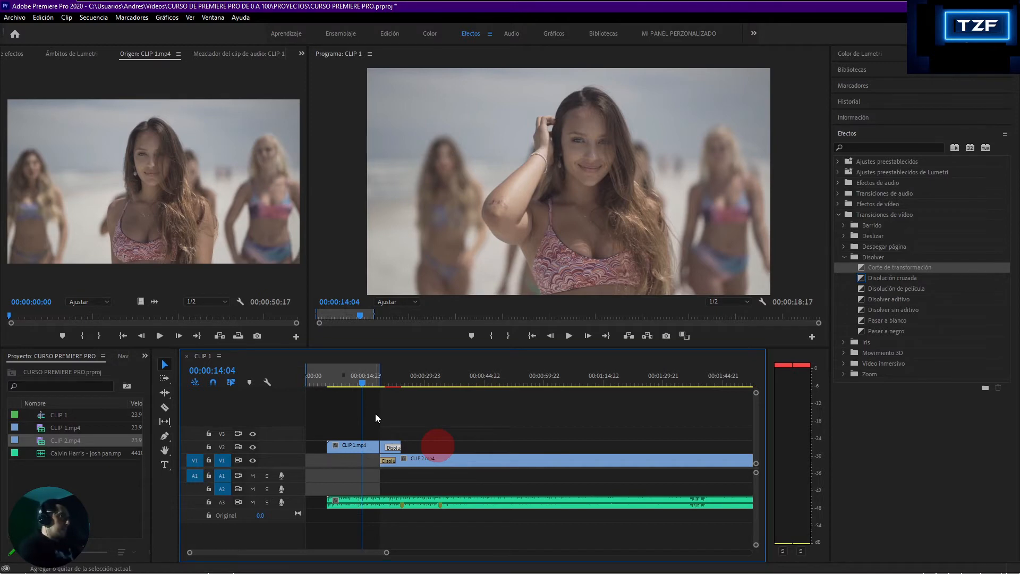
Enable "Permitir que la herramienta Selección elija recortes de Desplazamiento y Rizo sin tecla modificadora" in the Recortar preferences
key(ctrl+)
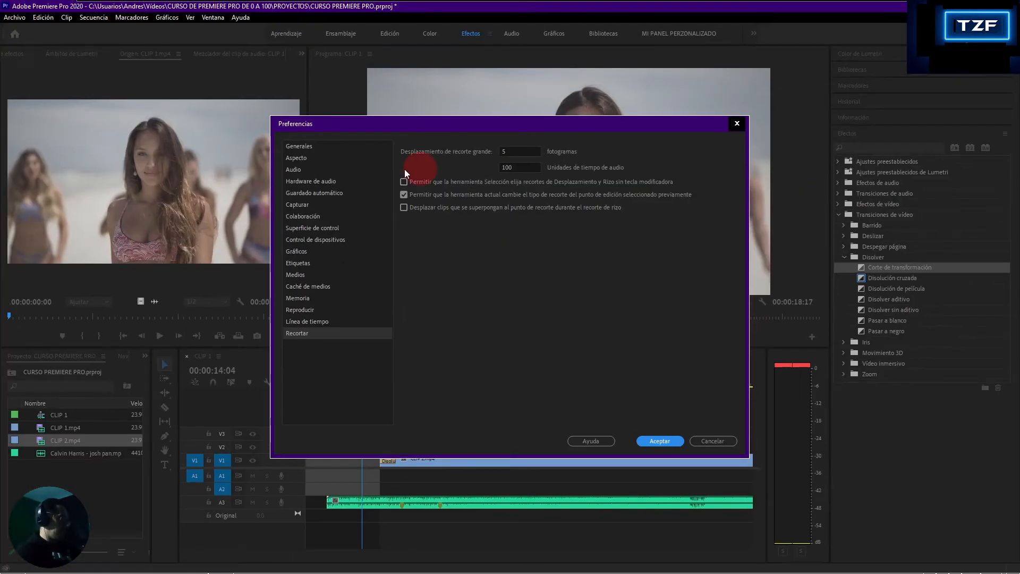
click(404, 181)
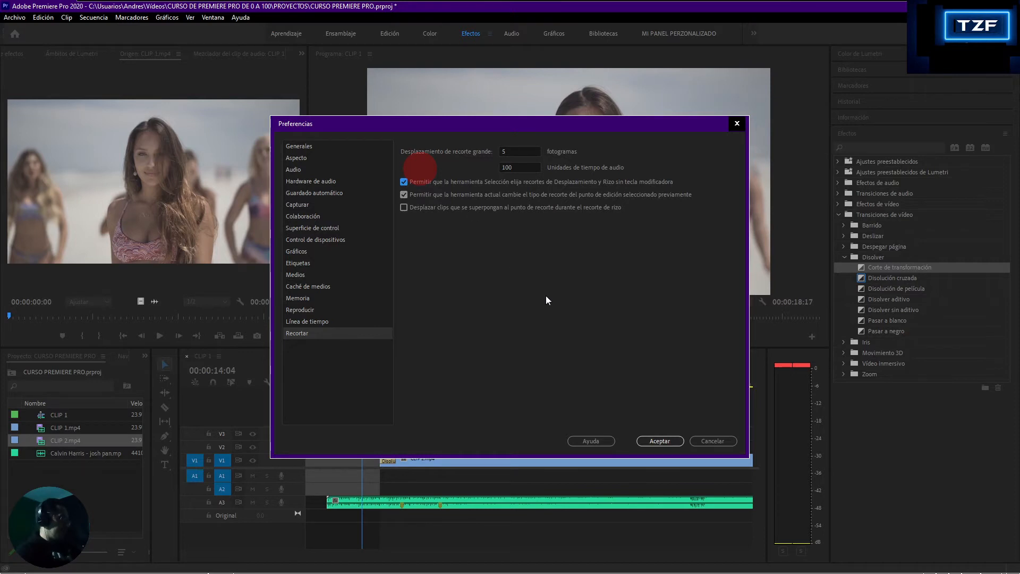
click(587, 441)
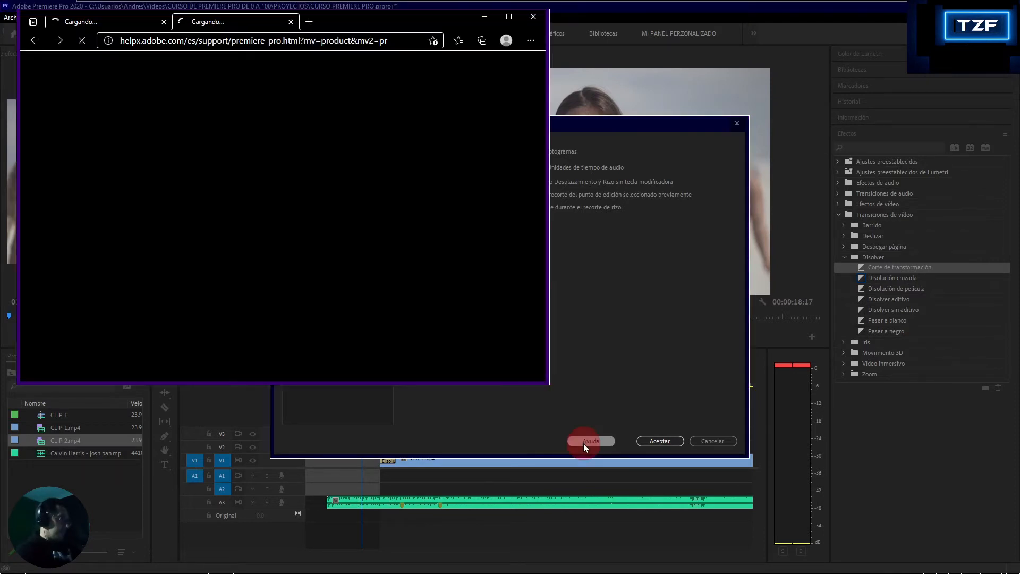
click(660, 441)
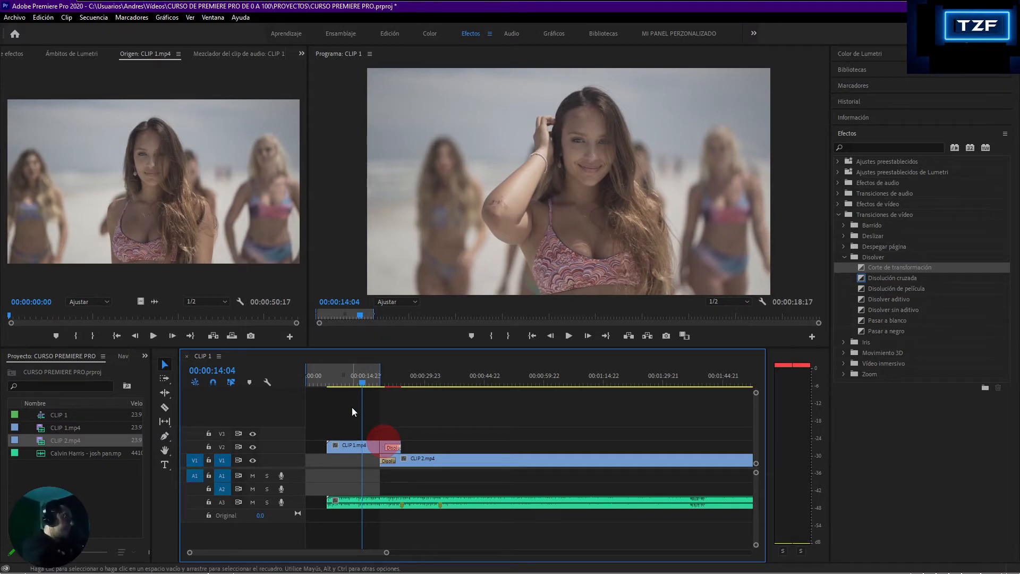
Disable "Permitir que la herramienta Selección elija recortes de Desplazamiento y Rizo sin tecla modificadora" in the Recortar preferences
double_click(372, 434)
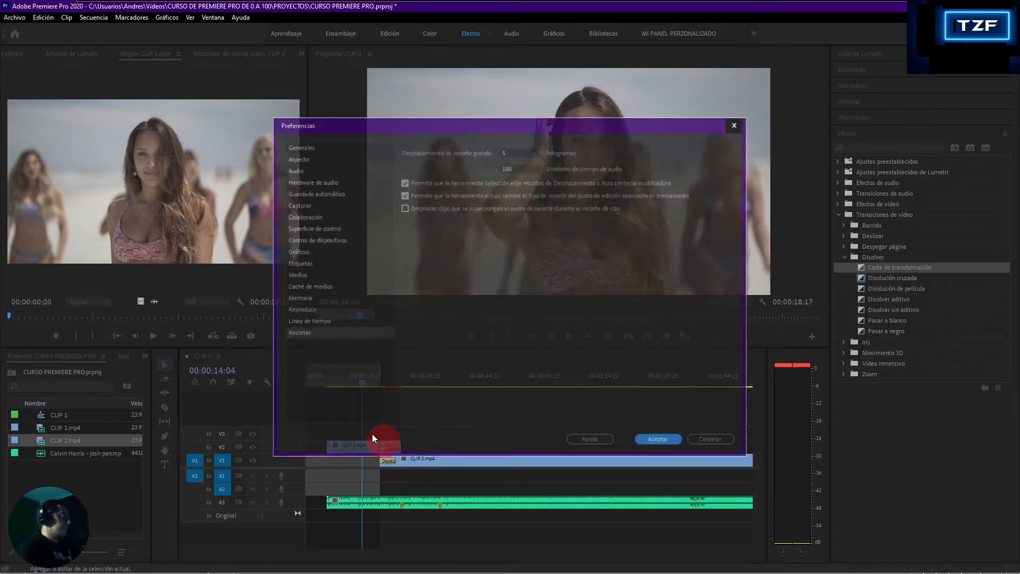
click(404, 182)
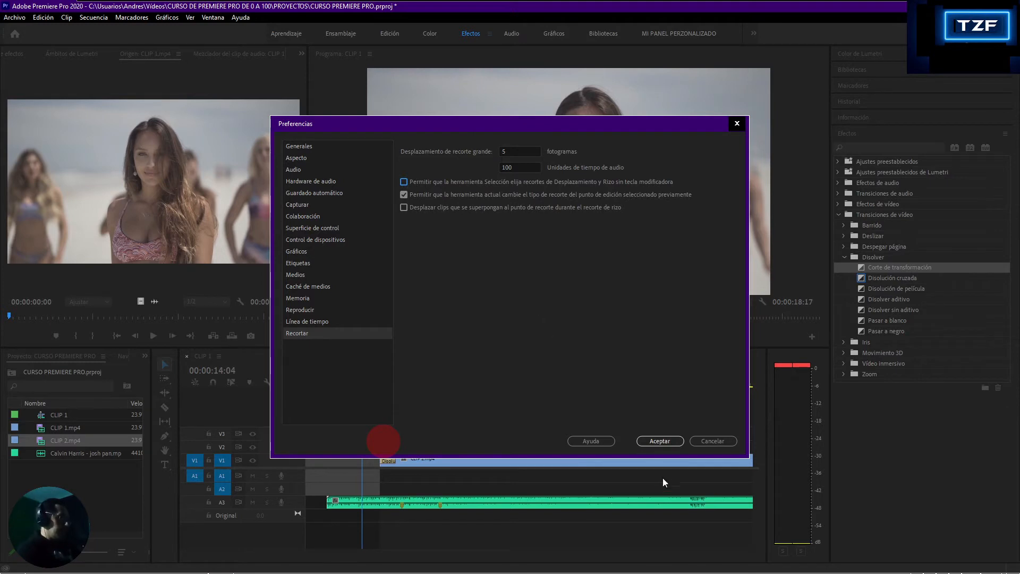
click(658, 441)
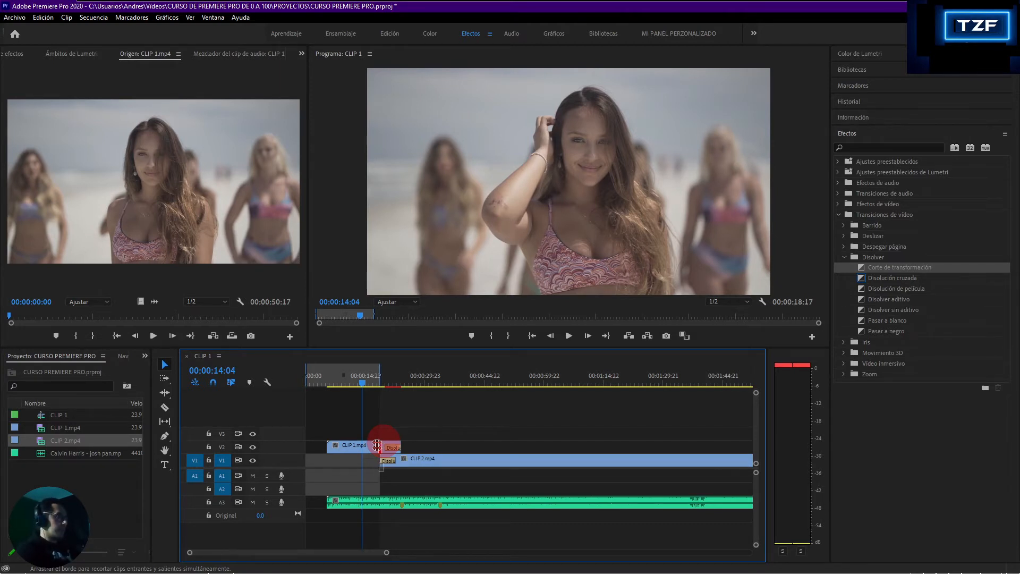
drag(378, 445, 374, 445)
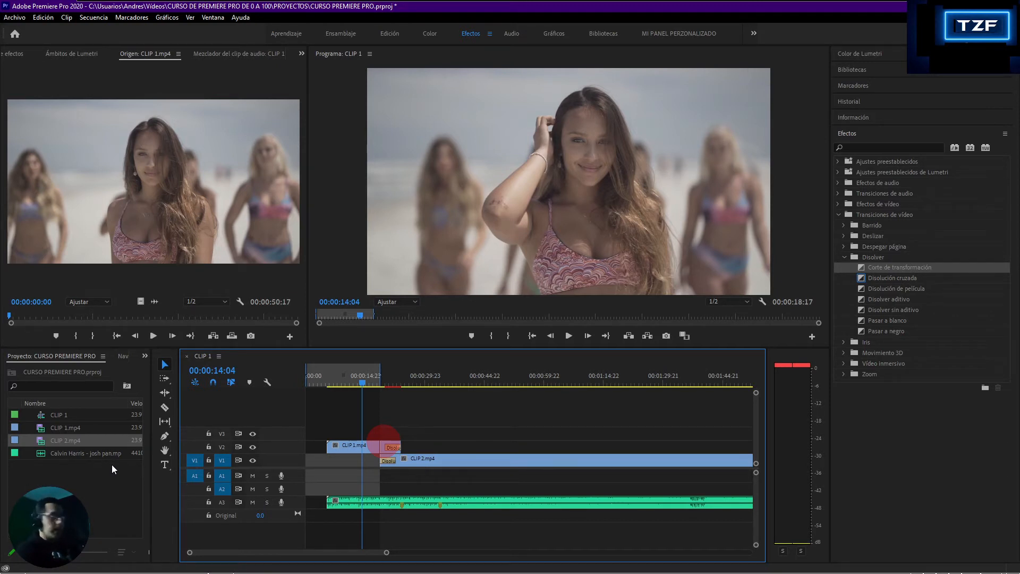
Create a new Color mate in the project at 1920 × 1080, 23.976 fps and square pixels
right_click(93, 461)
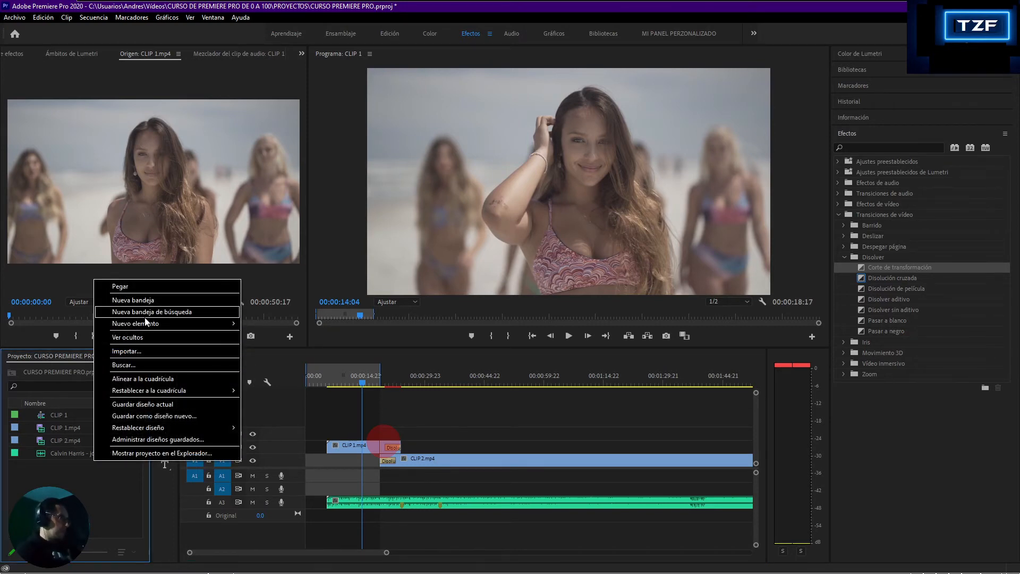
mouse_move(154, 324)
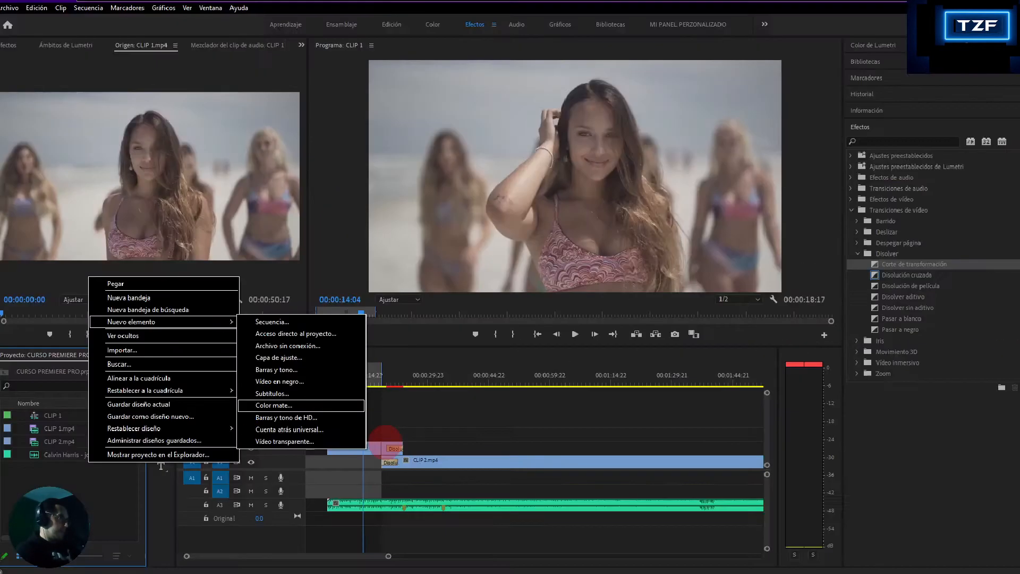
click(282, 404)
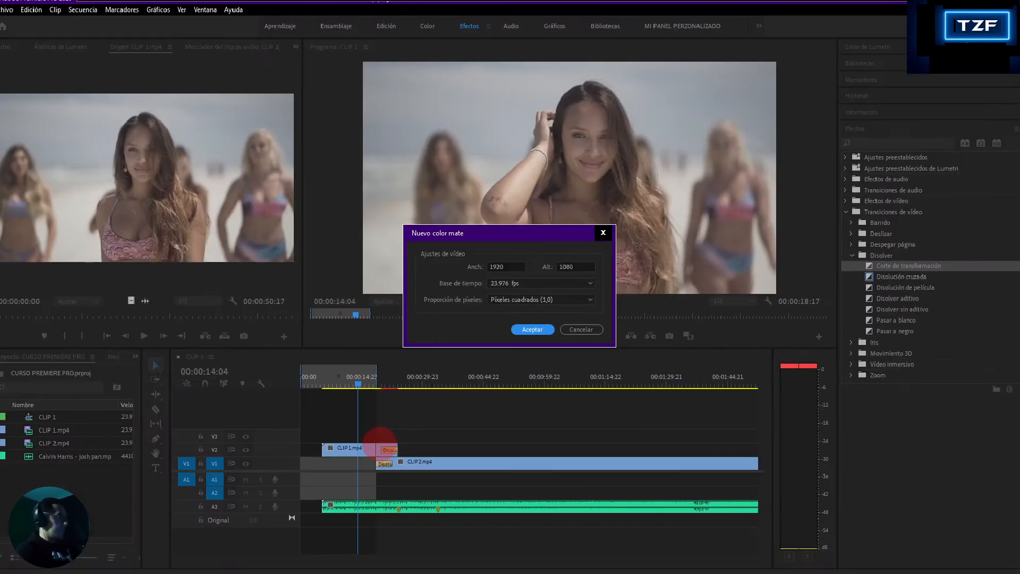
click(541, 373)
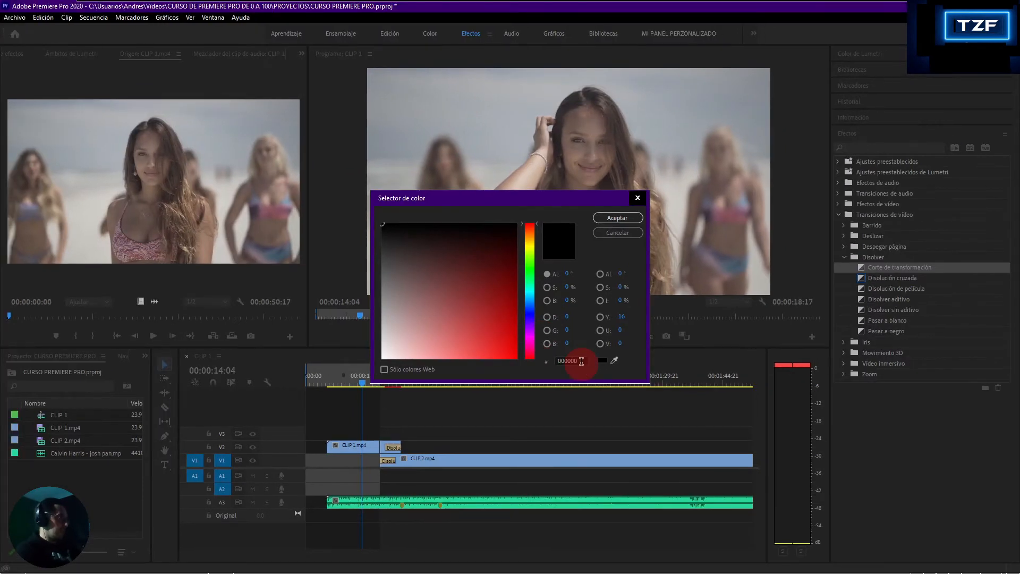
Set the matte's colour to red with the hex value ff0000
click(593, 359)
key(BackSpace)
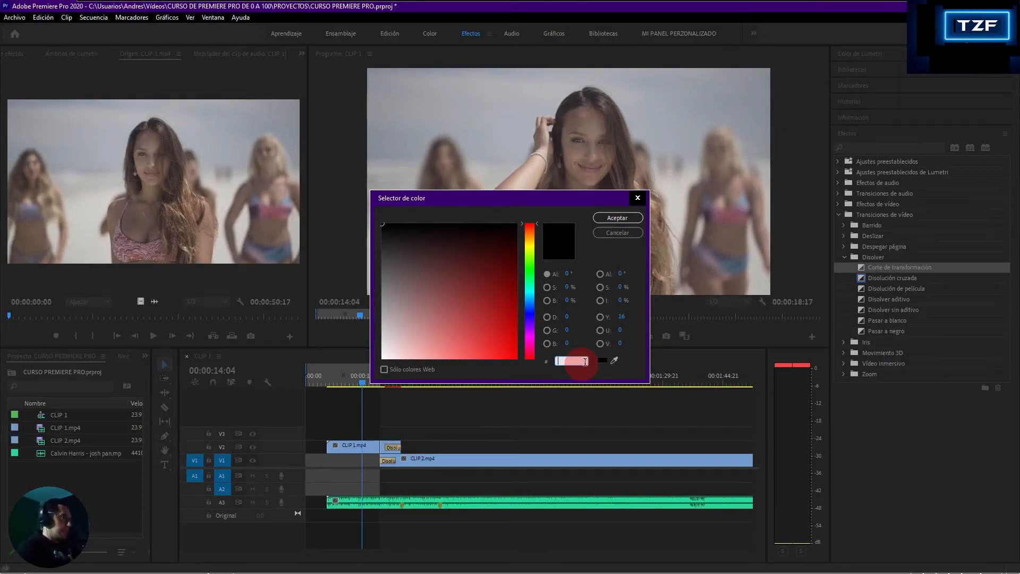
text(ff99)
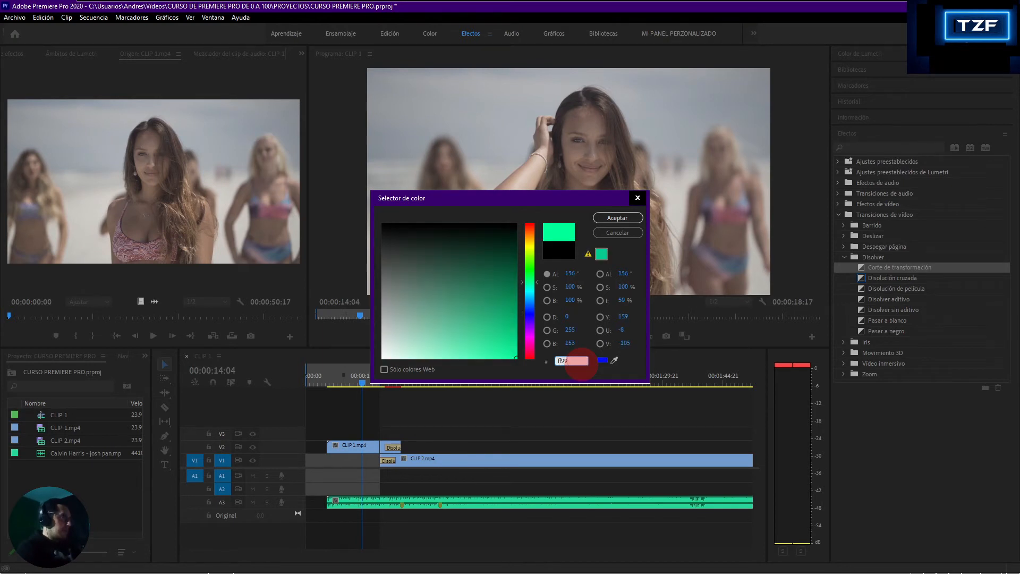
key(BackSpace)
key(BackSpace)
text(00)
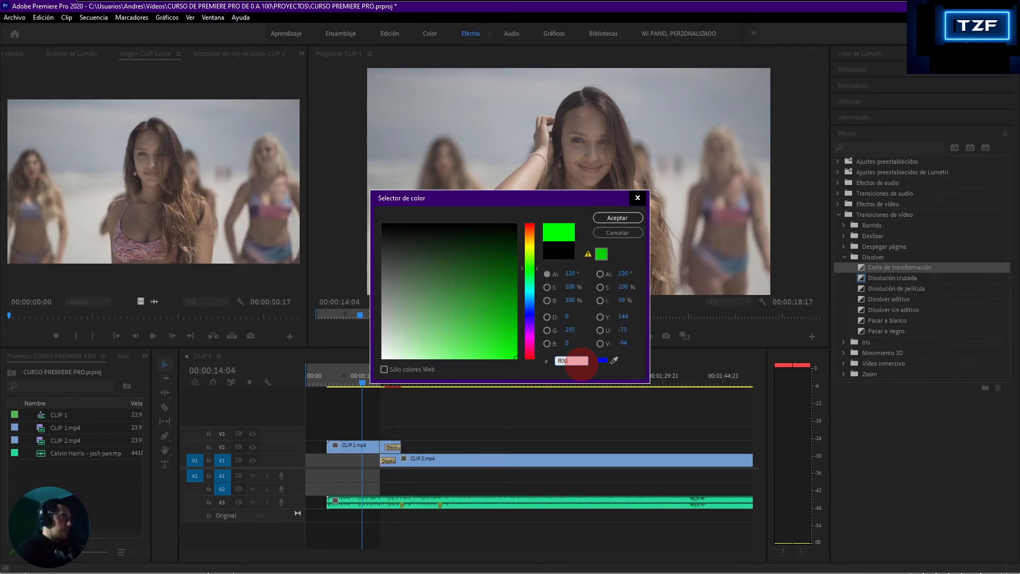
text(00)
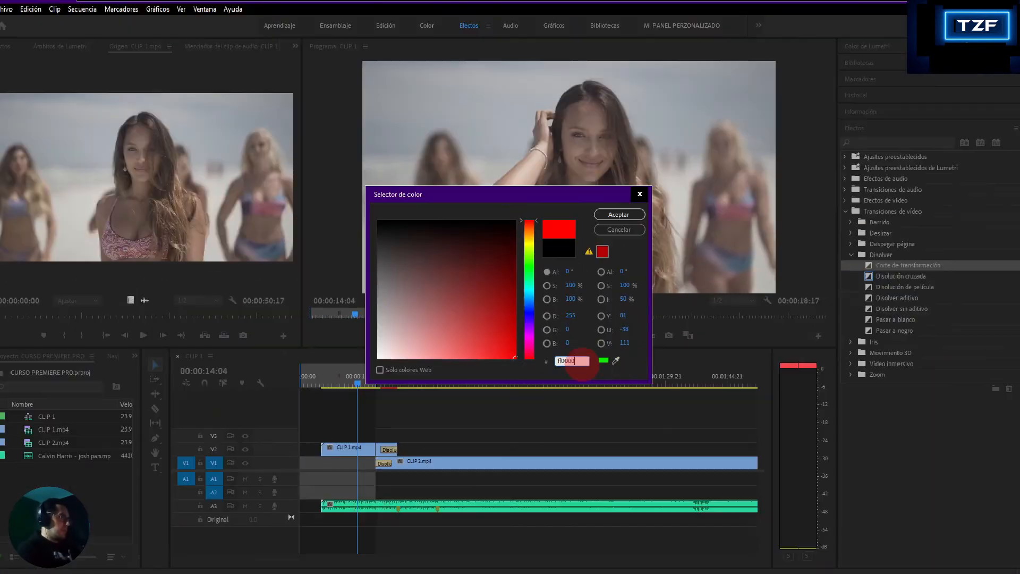
click(624, 218)
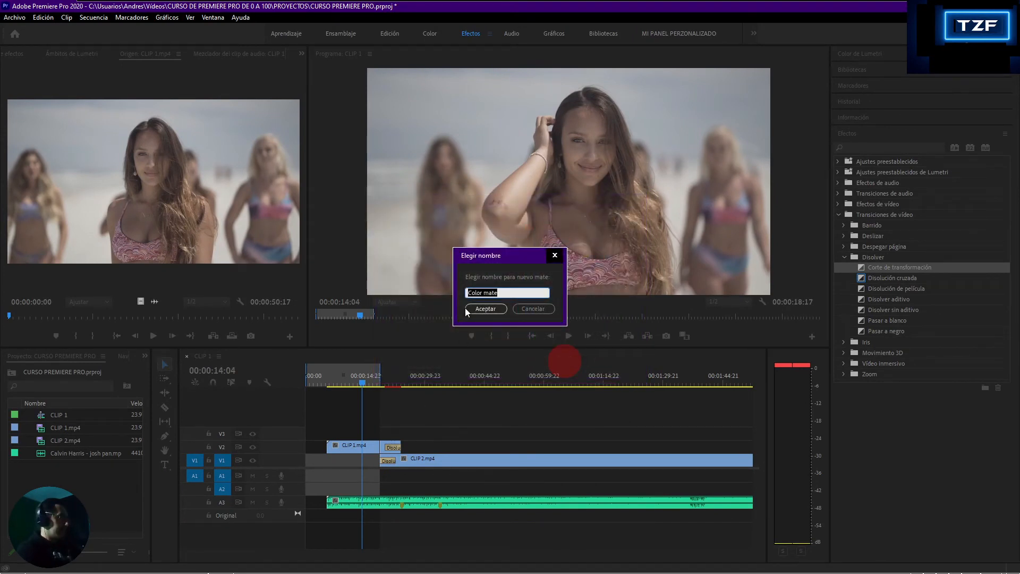
Name the new matte "Color mate rojo"
click(500, 292)
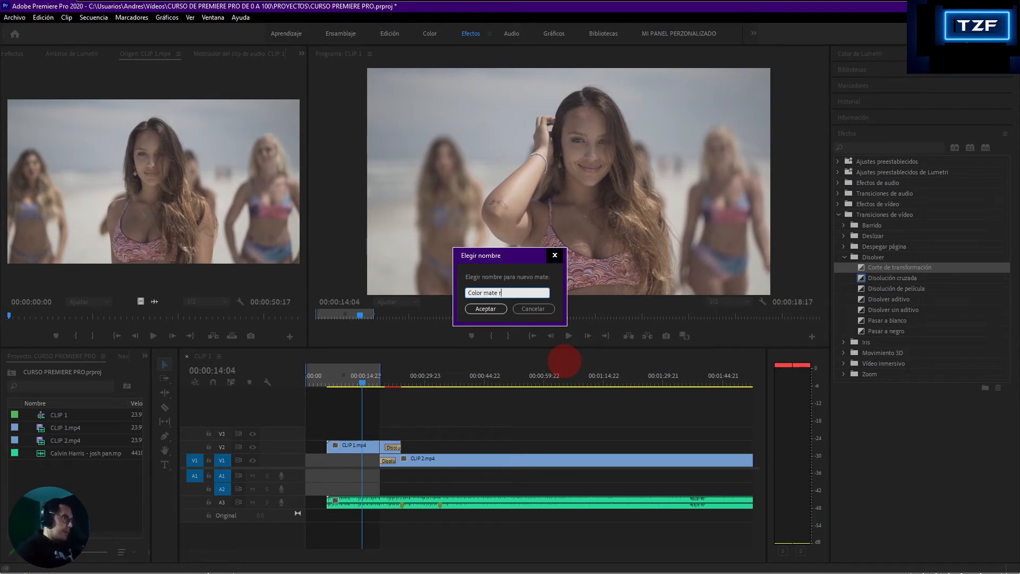
text(rok)
key(BackSpace)
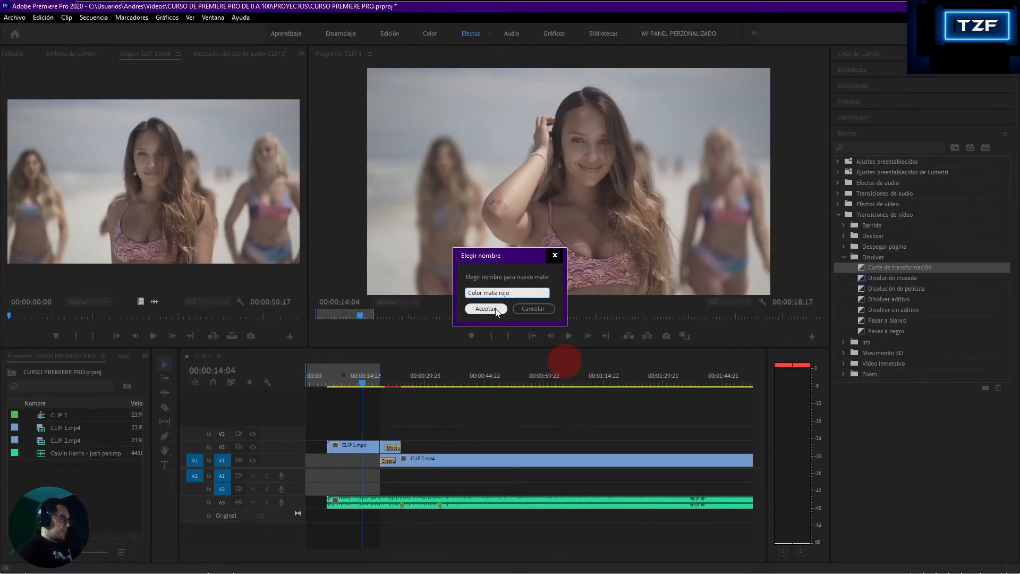
click(486, 309)
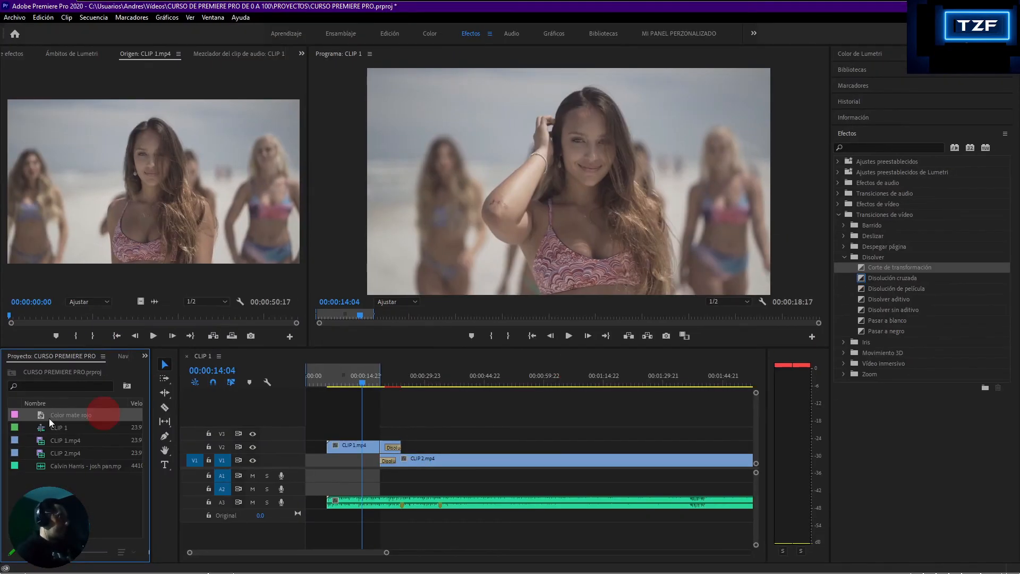
Place Color mate rojo on V2 just after the existing clips and move CLIP 2.mp4 up to V3
drag(57, 416, 413, 436)
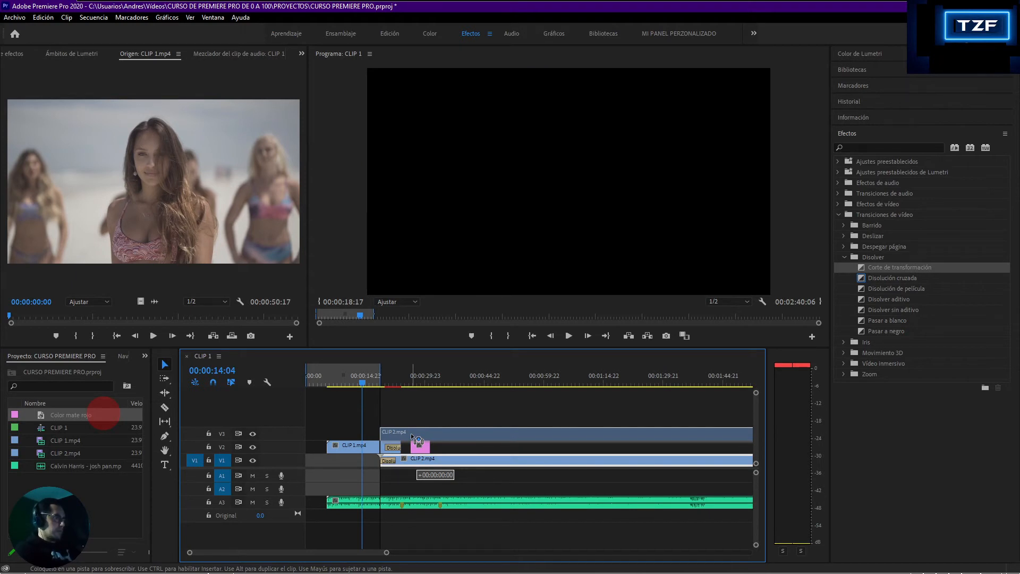
drag(412, 437, 413, 437)
Extend the end of the Color mate rojo clip on V2 to about 00:00:41
click(422, 448)
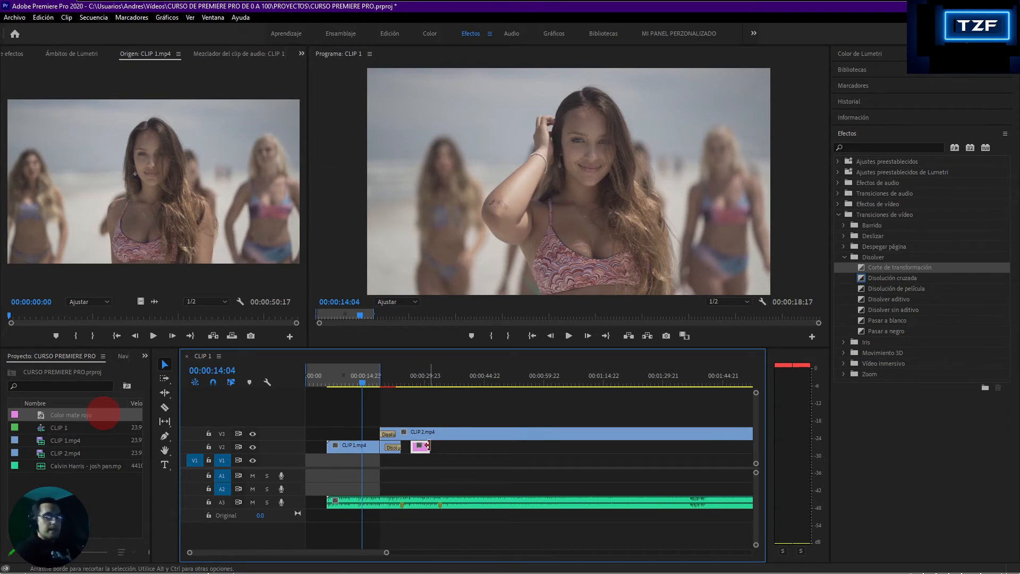
click(429, 446)
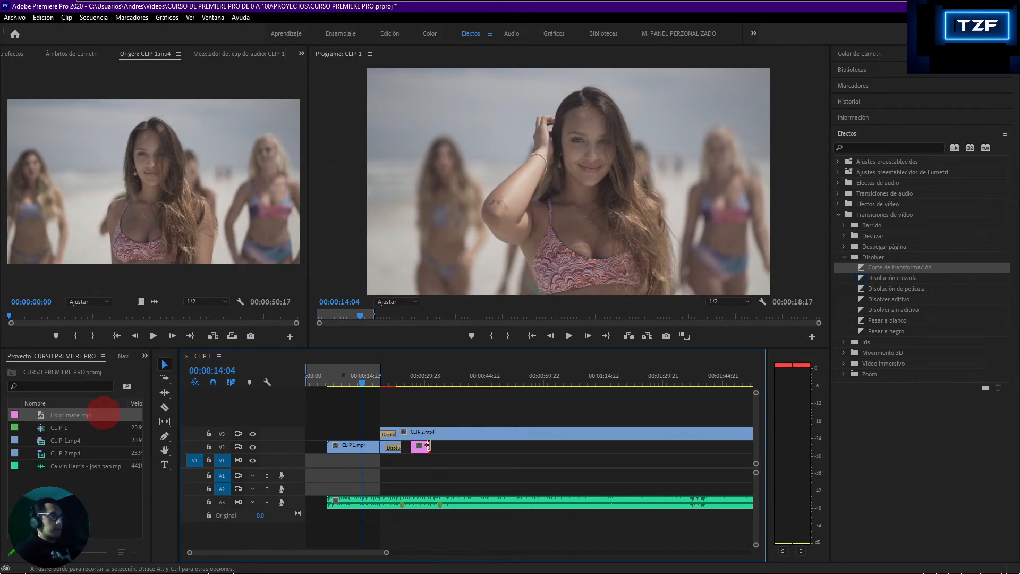
drag(428, 446, 471, 446)
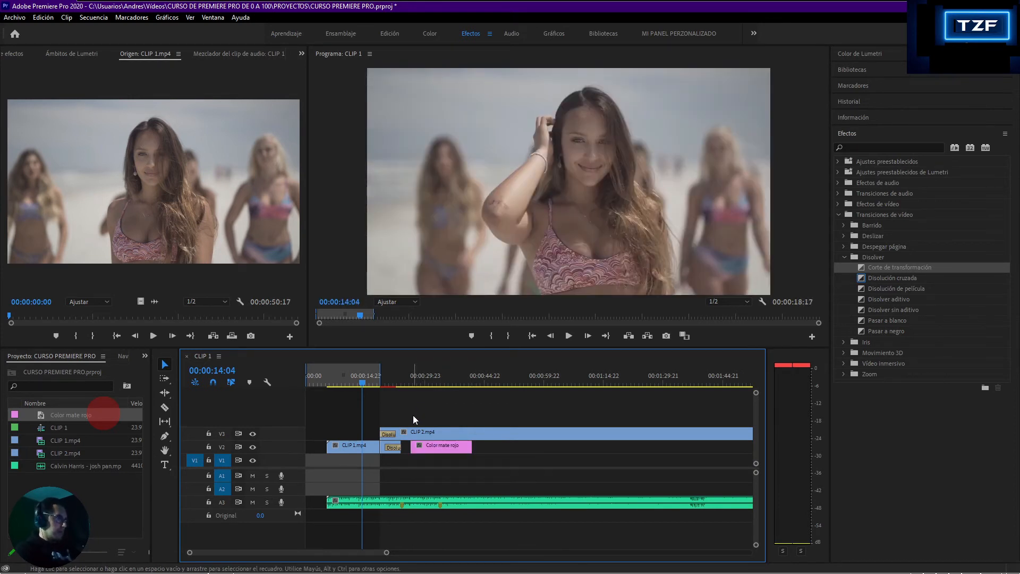
Butt Color mate rojo against the end of CLIP 1.mp4 on V2 and align the start of CLIP 2.mp4 on V3 with that cut
click(422, 432)
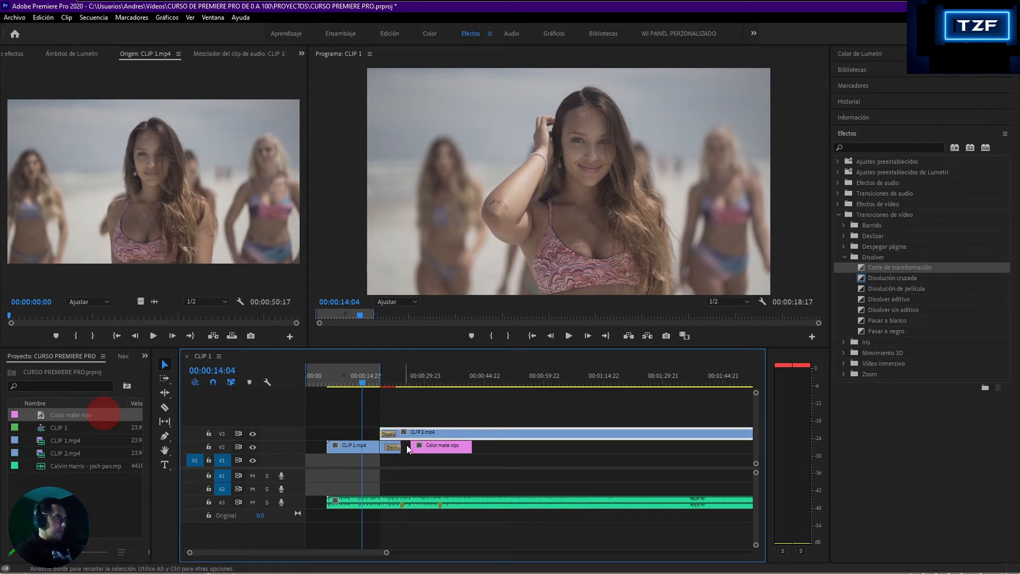
mouse_move(427, 445)
mouse_down()
mouse_move(413, 432)
mouse_move(430, 433)
mouse_up()
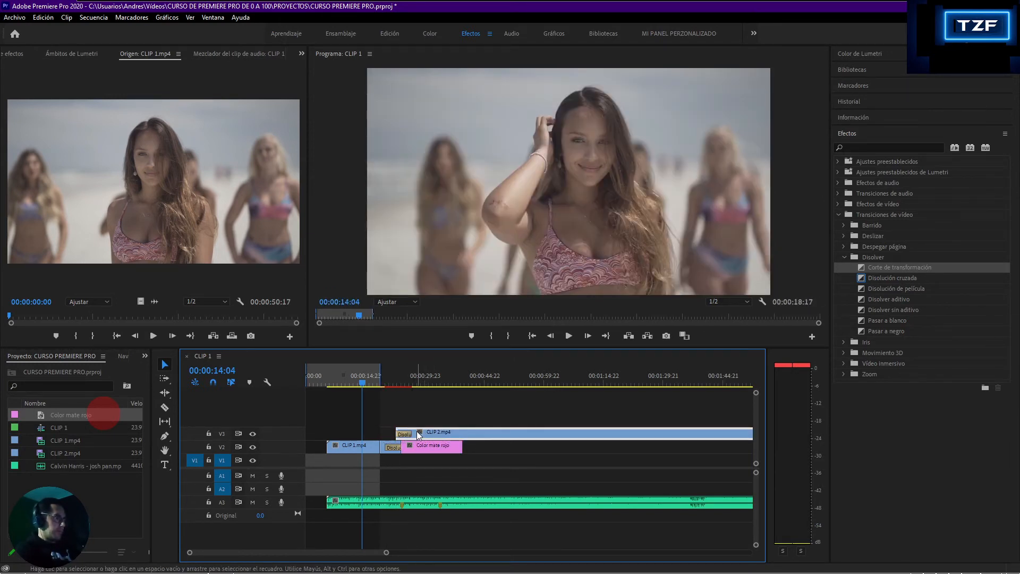
drag(422, 432, 425, 431)
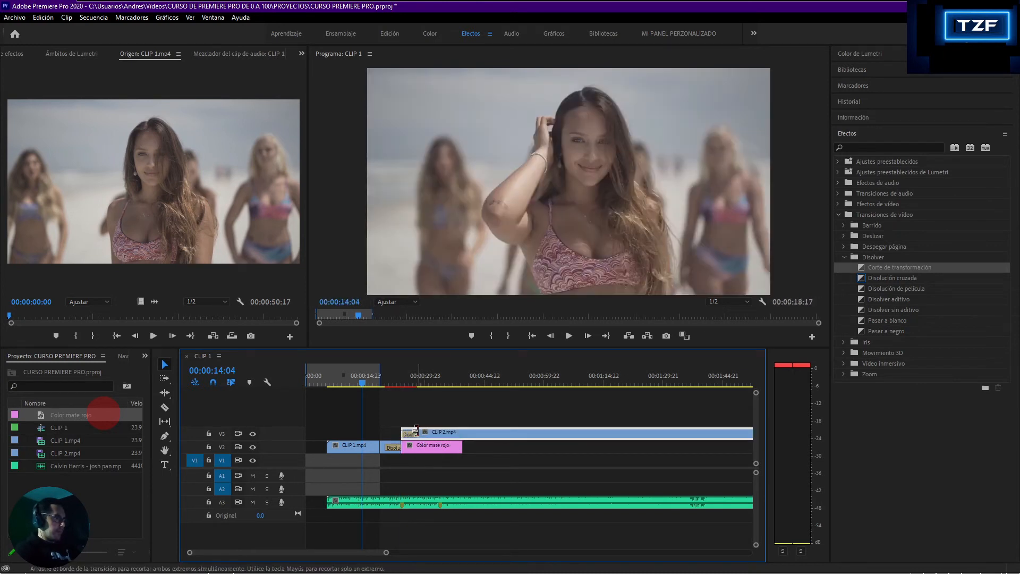
Delete the Disolución cruzada transitions at the start of CLIP 2.mp4 on V3 and at the end of the CLIP 1.mp4 footage on V2
click(412, 433)
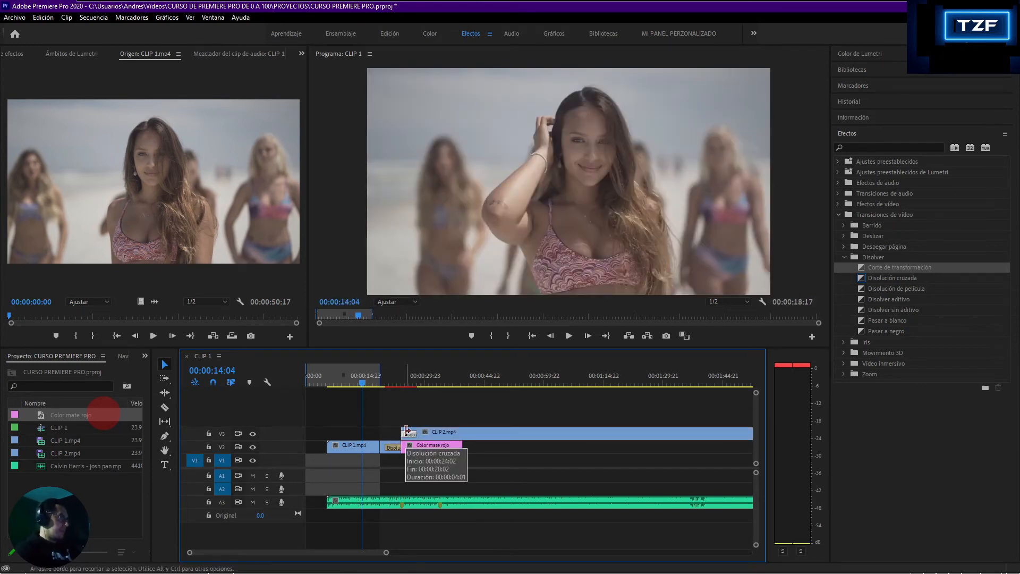
key(Delete)
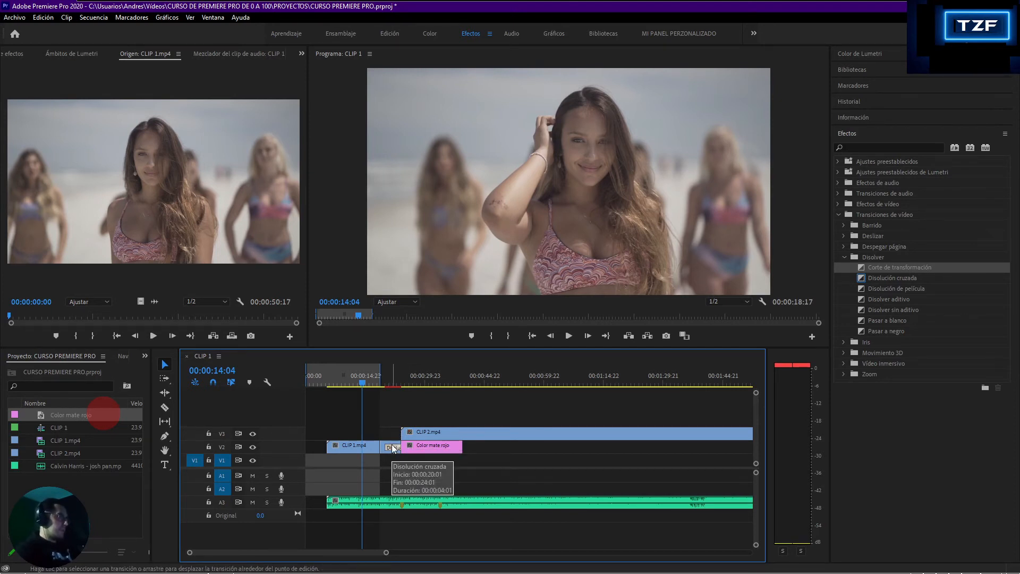
click(423, 434)
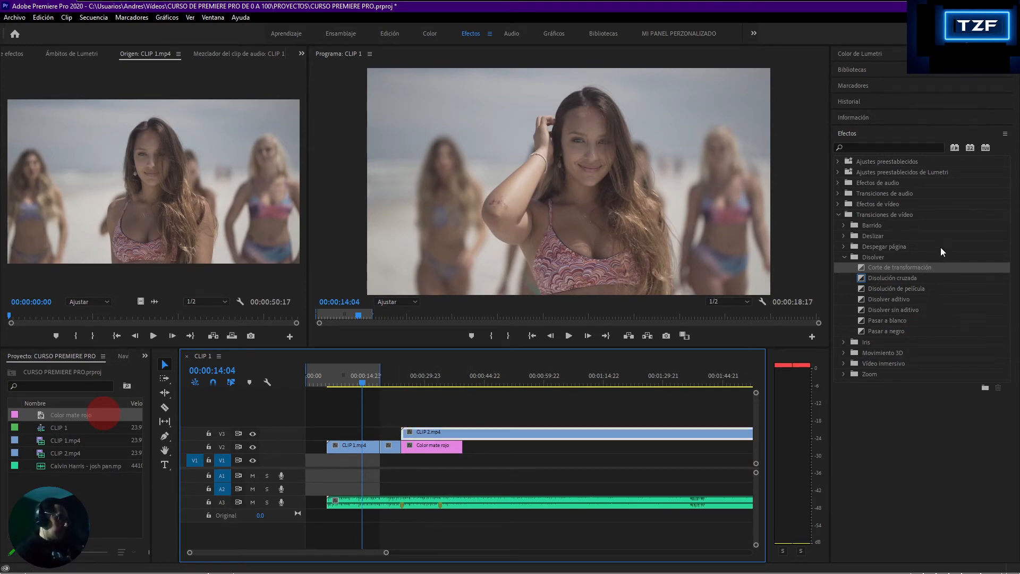
Apply a Disolución cruzada transition to the start of CLIP 2.mp4 on V3
click(903, 295)
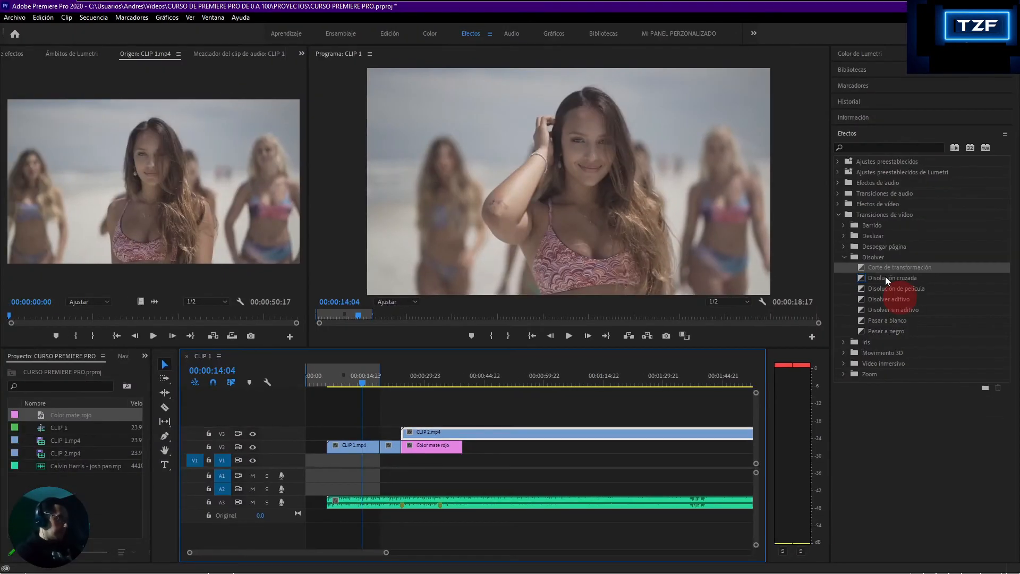
click(884, 277)
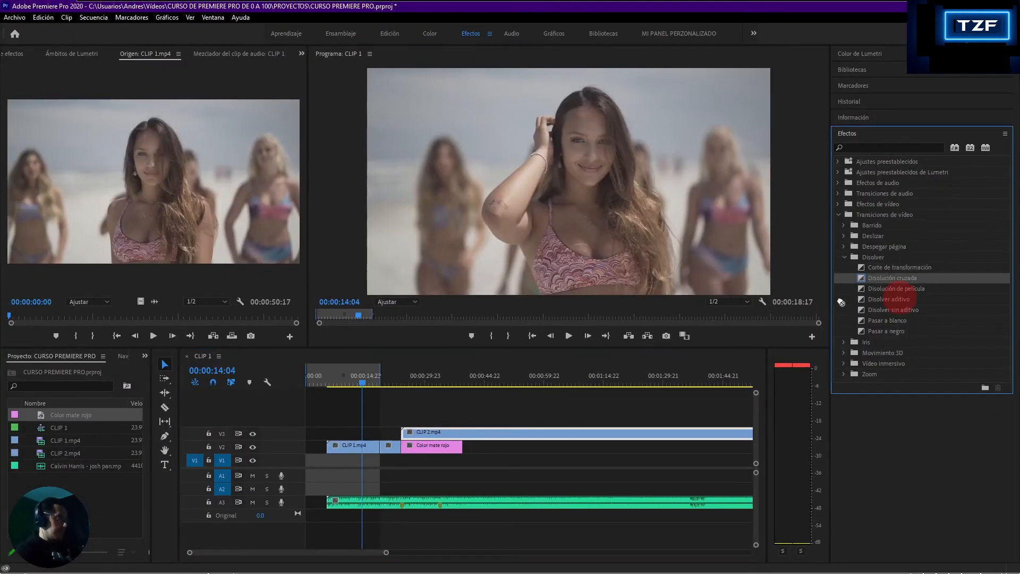
mouse_move(529, 392)
mouse_down()
mouse_move(392, 424)
mouse_move(328, 454)
mouse_move(411, 437)
mouse_up()
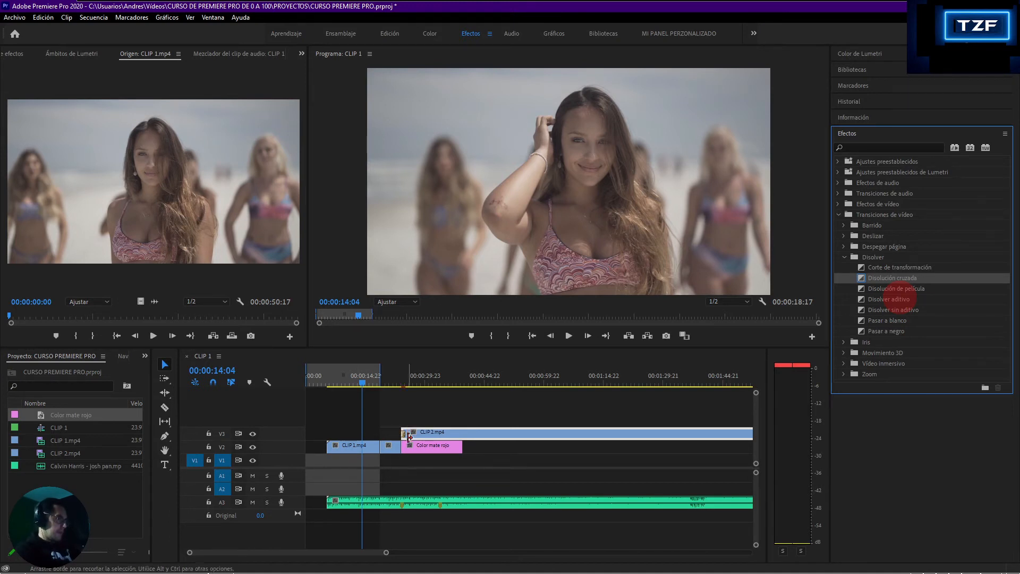
Apply a Disolución cruzada transition to the V2 cut between the CLIP 1.mp4 footage and Color mate rojo
click(421, 449)
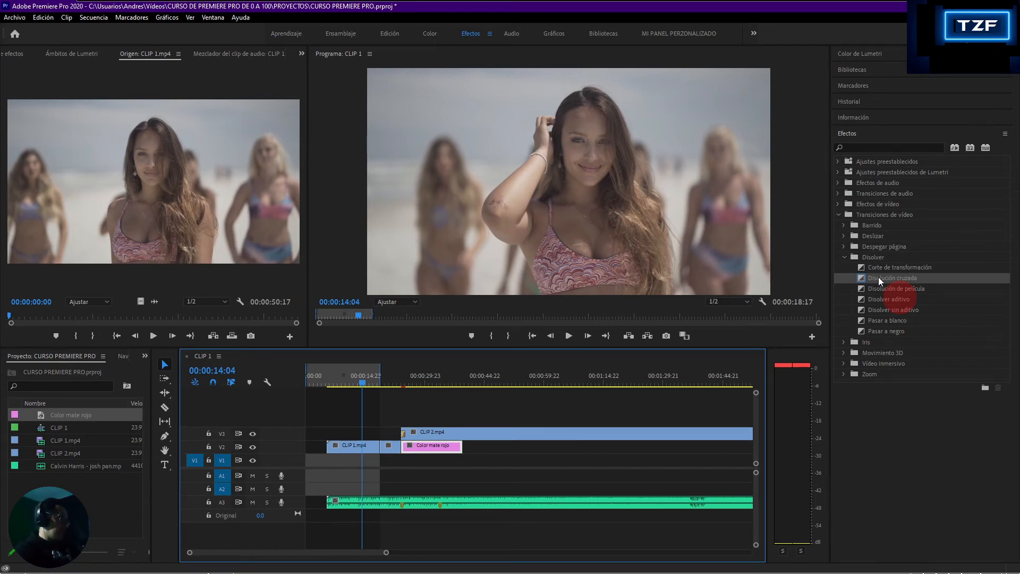
drag(886, 277, 376, 479)
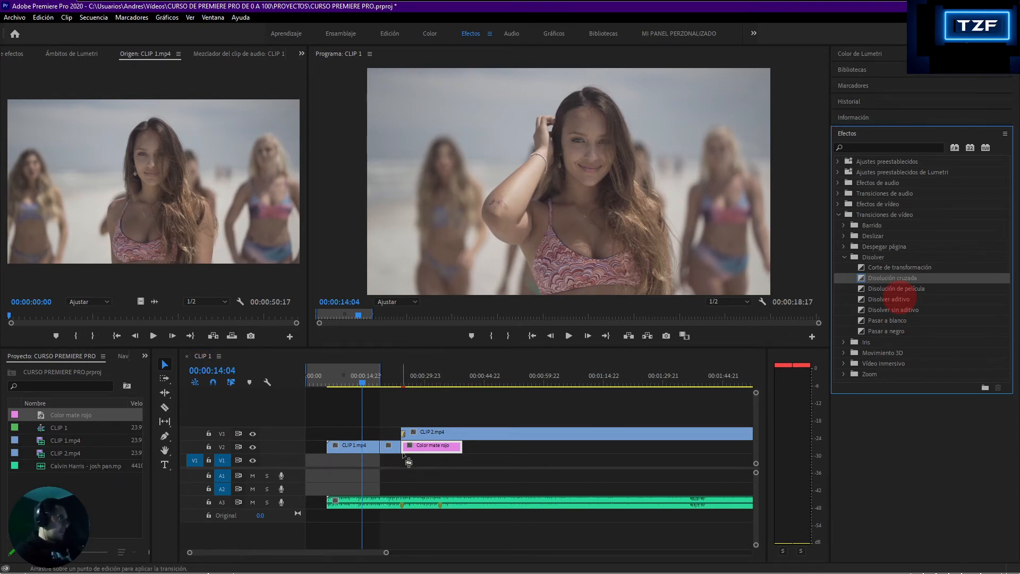
drag(412, 449, 409, 448)
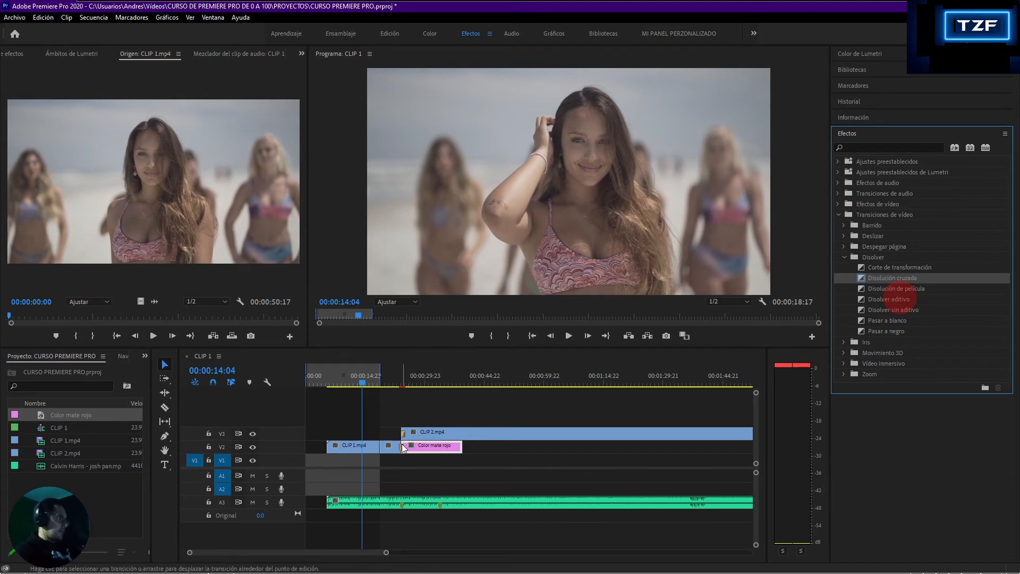
Set the duration of the transition at the start of Color mate rojo on V2 to 00:00:03:01
double_click(402, 448)
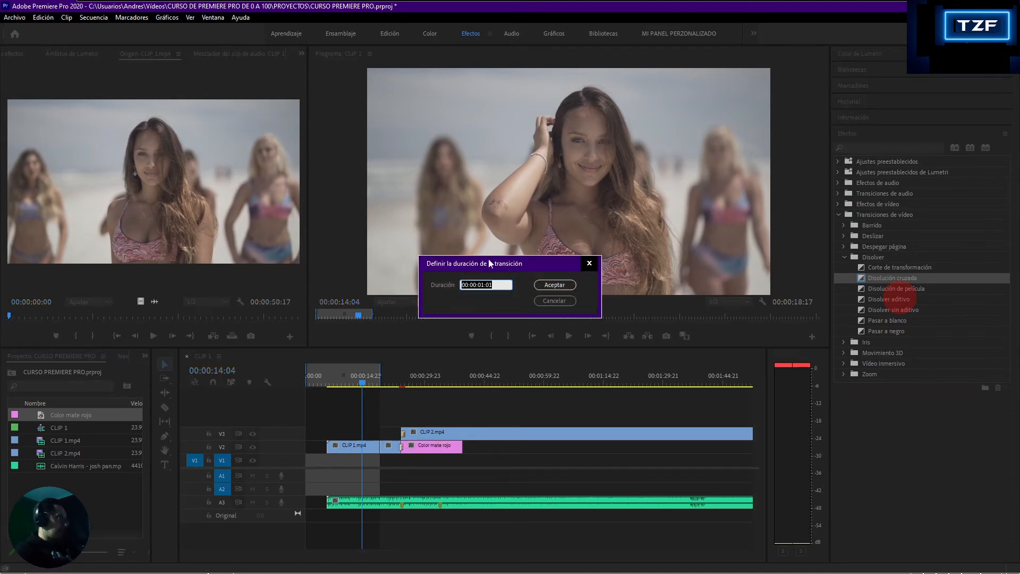
click(487, 285)
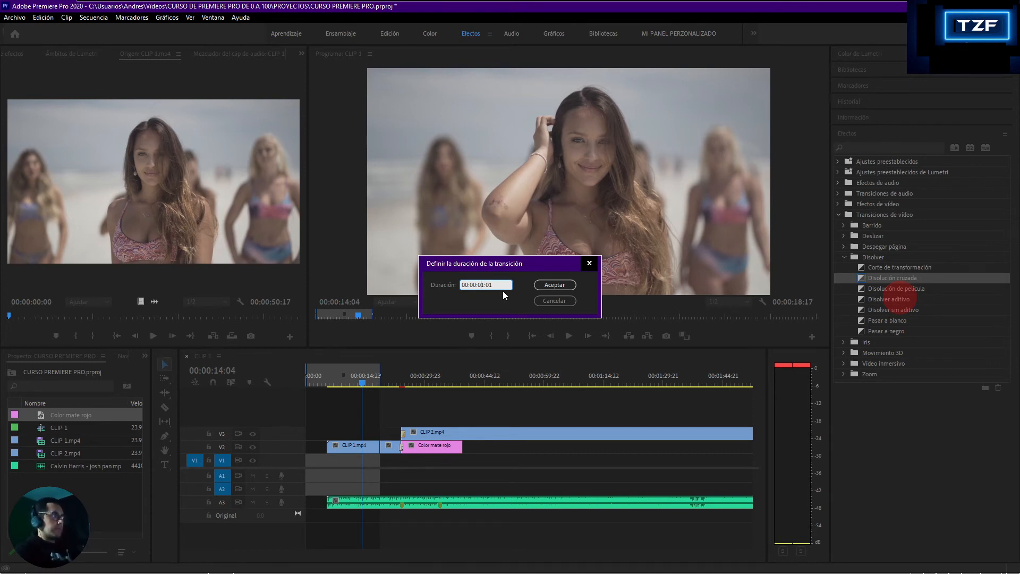
key(Delete)
text(3)
click(554, 285)
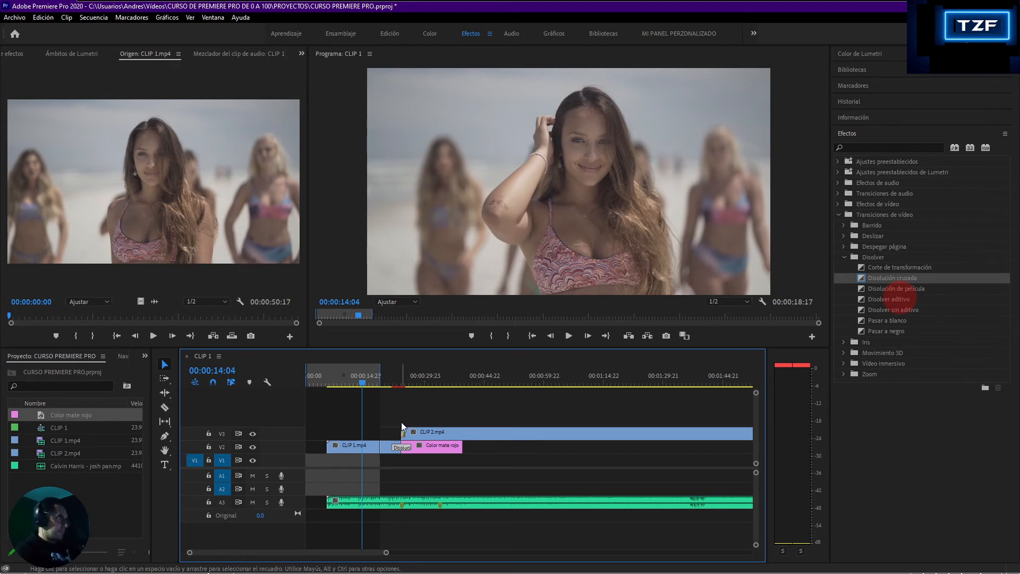
Lengthen the Disolución cruzada transition at the start of CLIP 2.mp4 on V3 by changing its duration
double_click(404, 435)
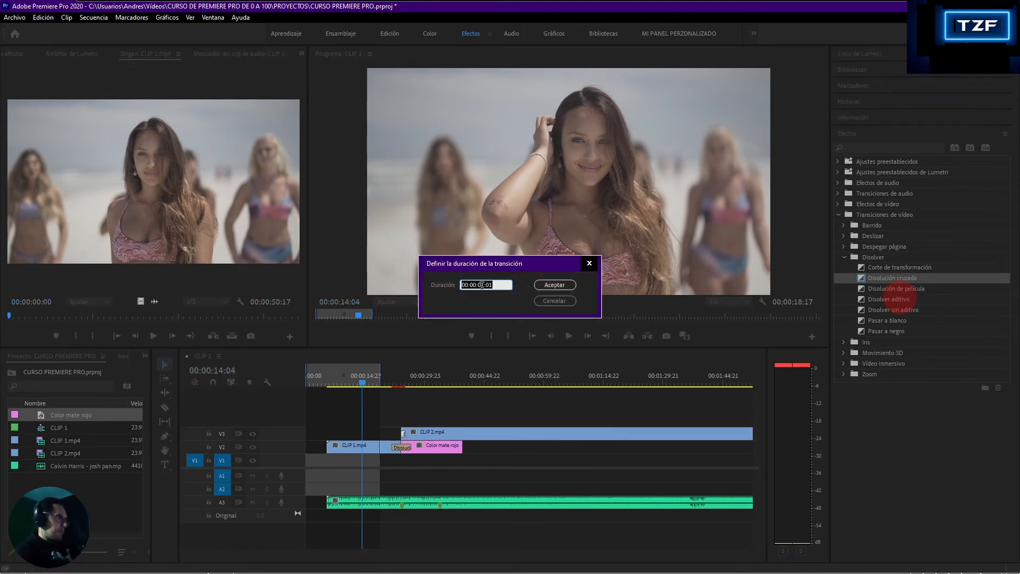
click(483, 285)
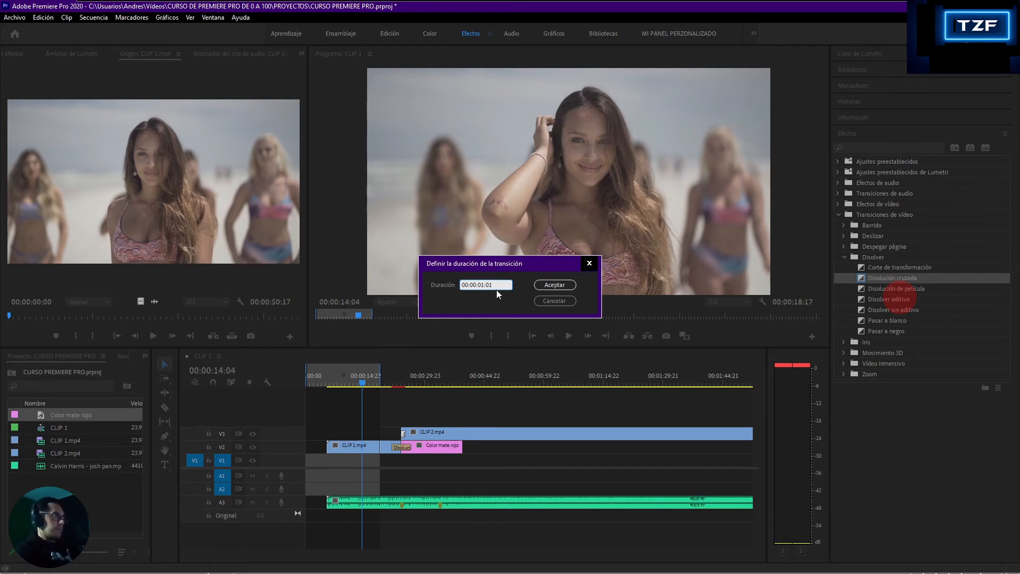
key(Return)
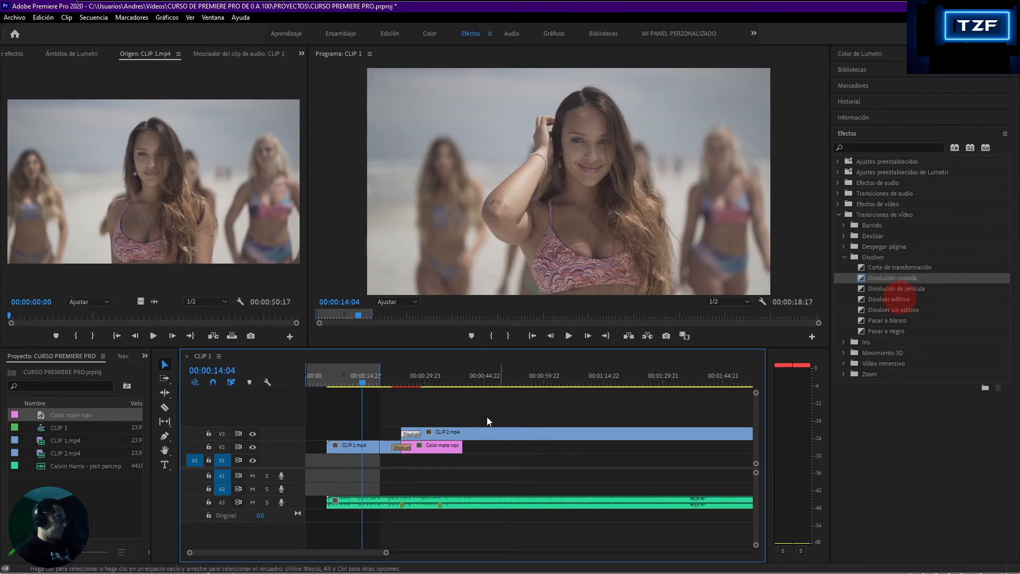
Play the sequence from about 00:00:12:13 through the dissolves on V2 and V3 to review them
drag(362, 385, 355, 385)
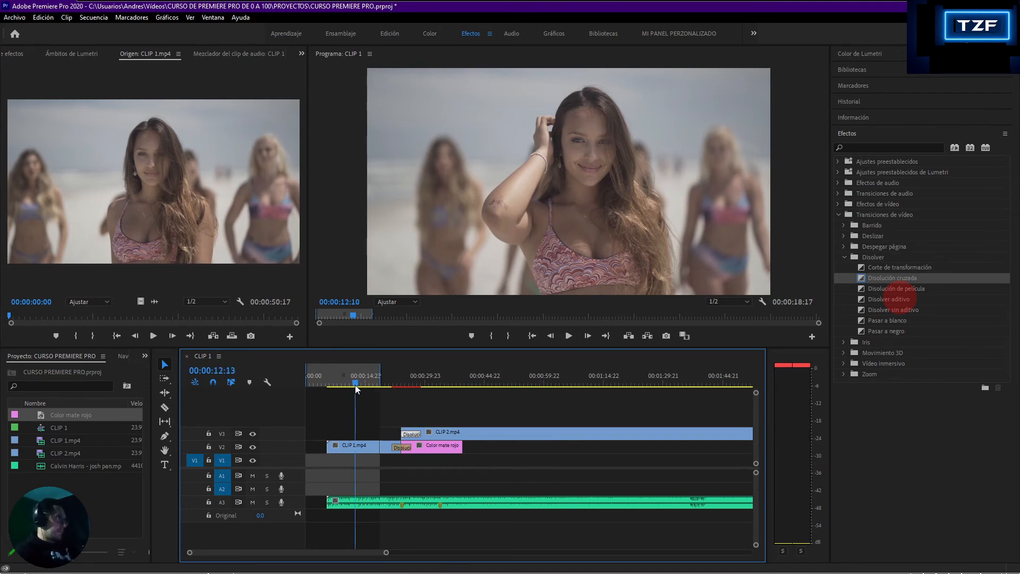
key(space)
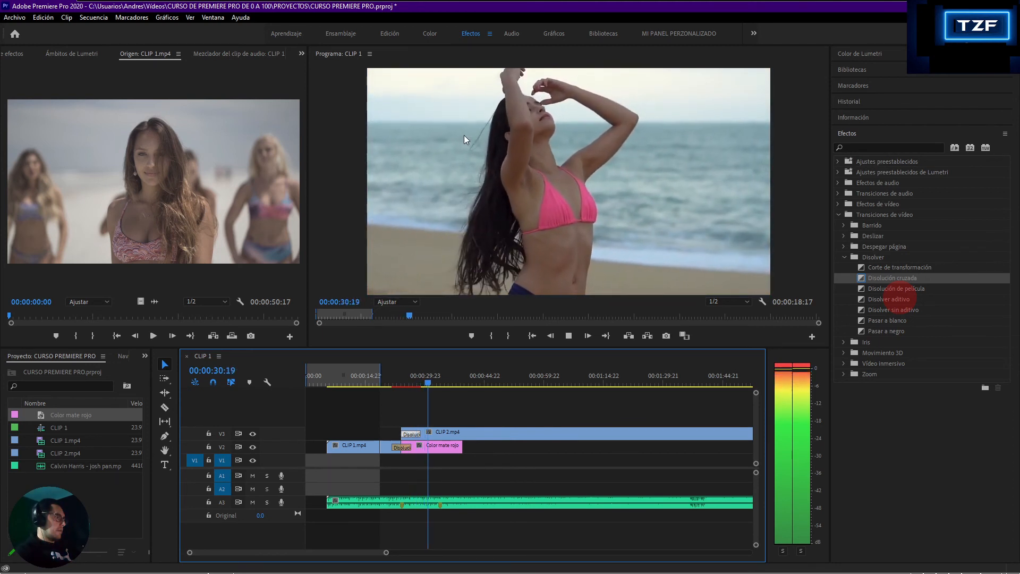
key(space)
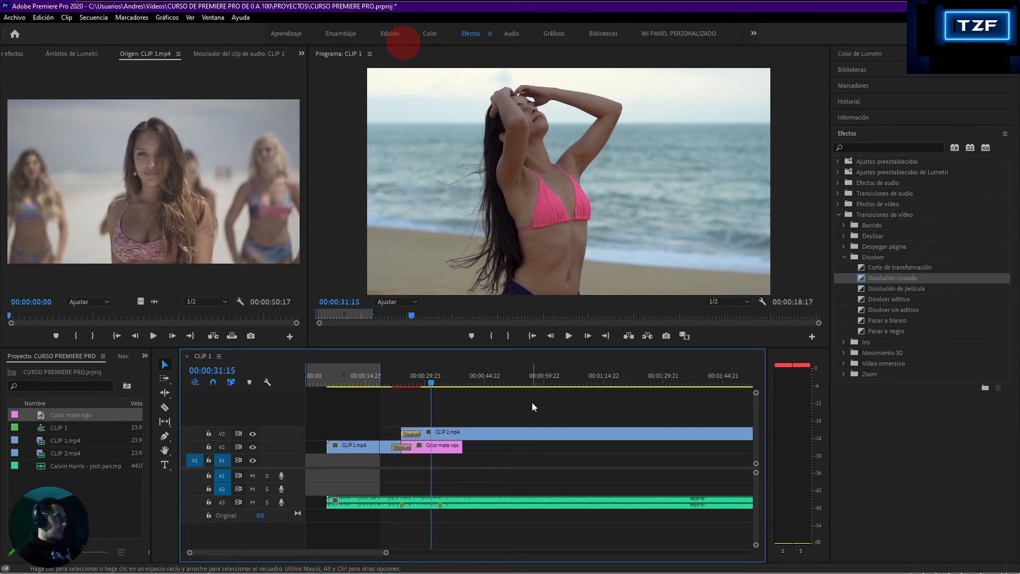
Split CLIP 2.mp4 on V3 at 00:00:39:06, near the end of Color mate rojo
click(486, 430)
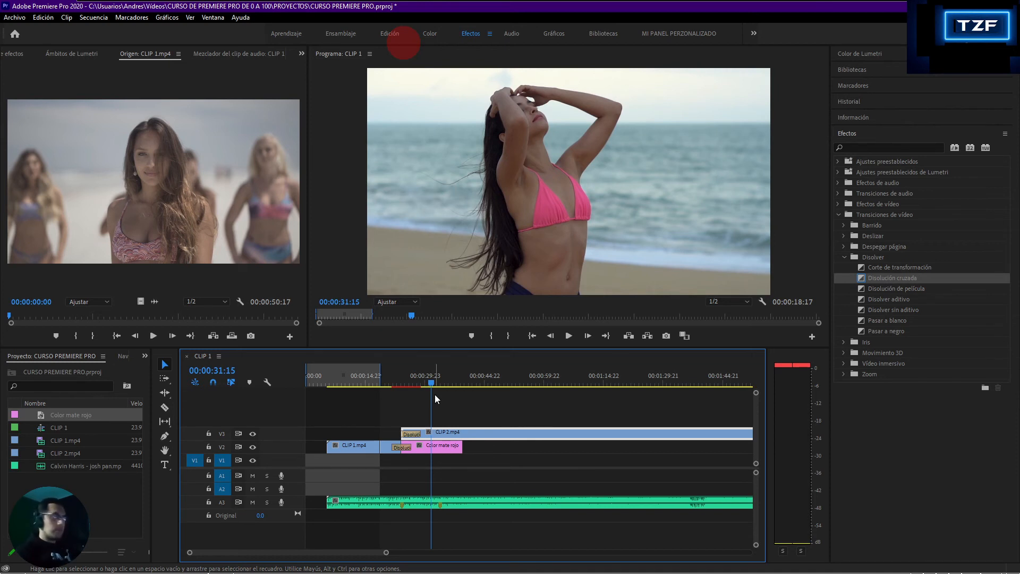
key(space)
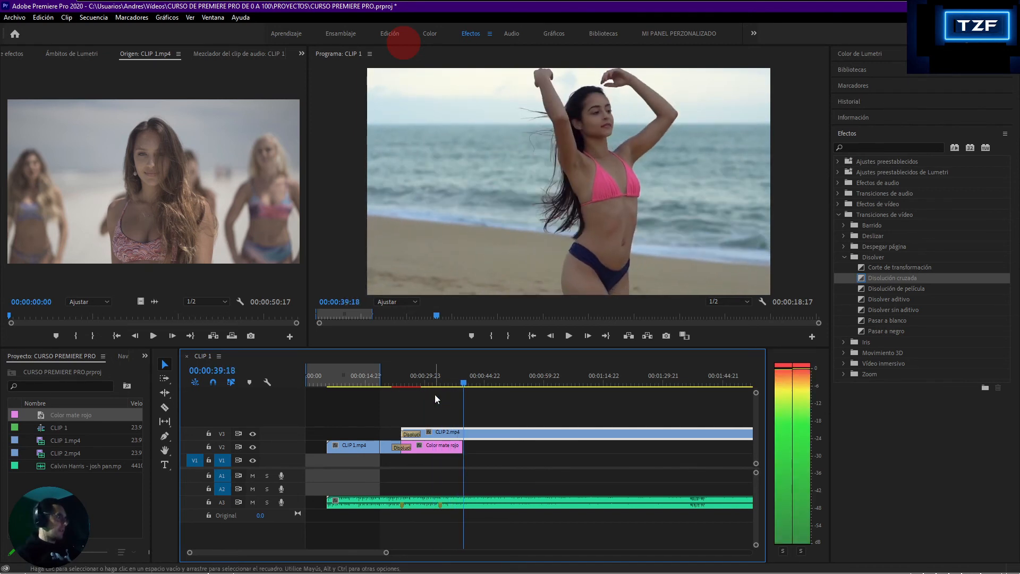
key(space)
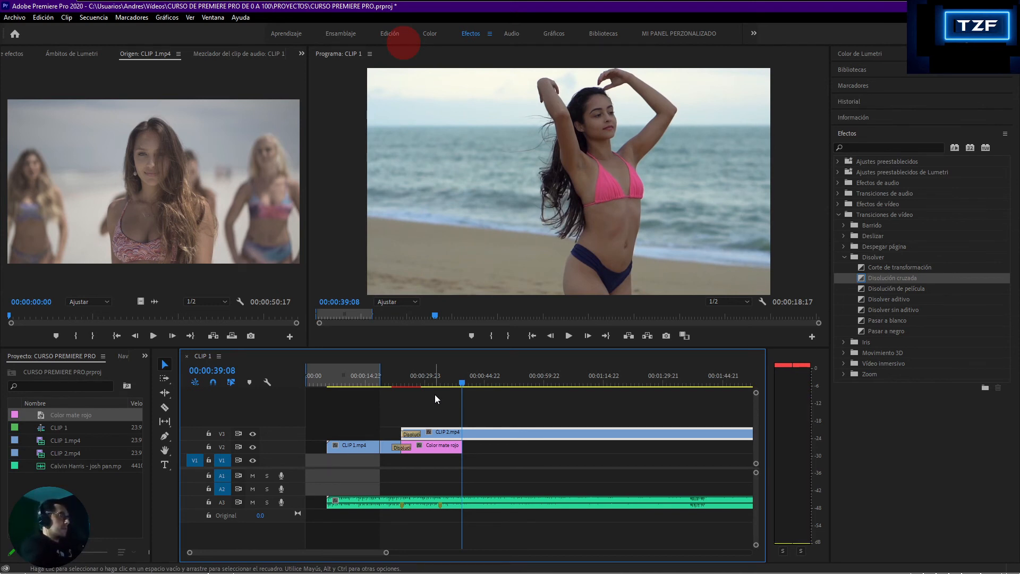
key(ctrl+k)
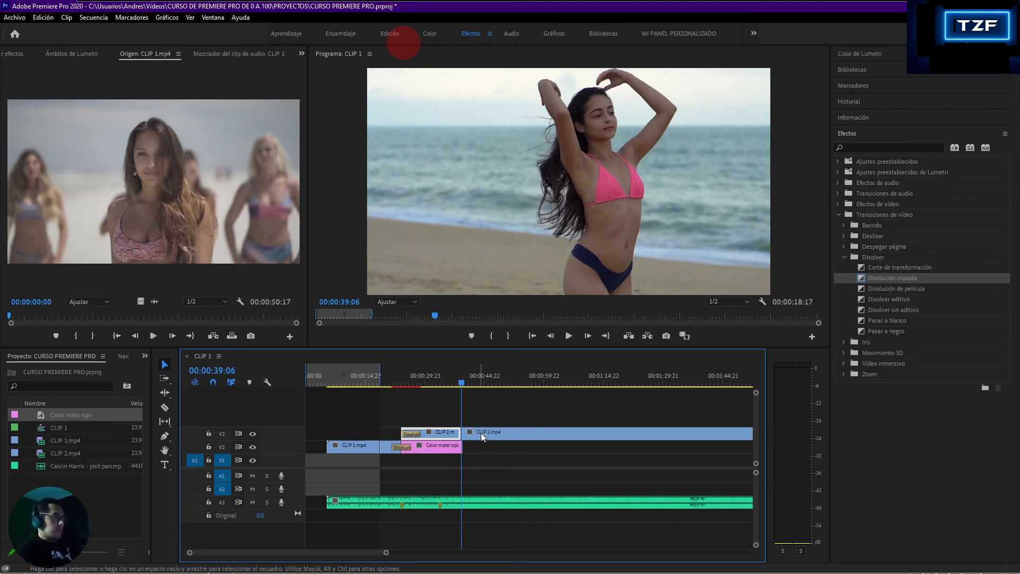
Apply the Zoom en cruz transition to the V3 cut between the two CLIP 2.mp4 segments
click(482, 432)
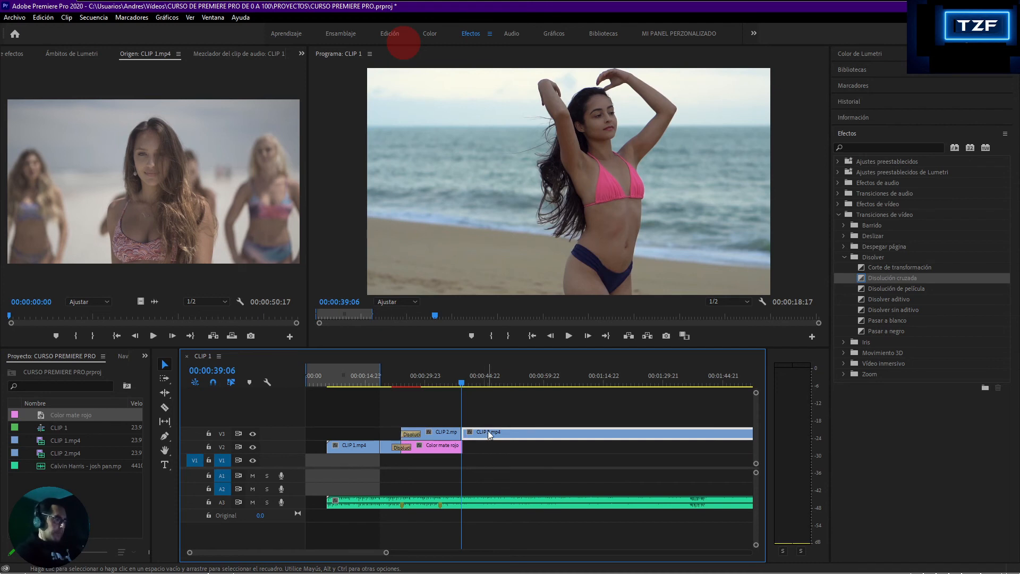
drag(452, 414, 469, 439)
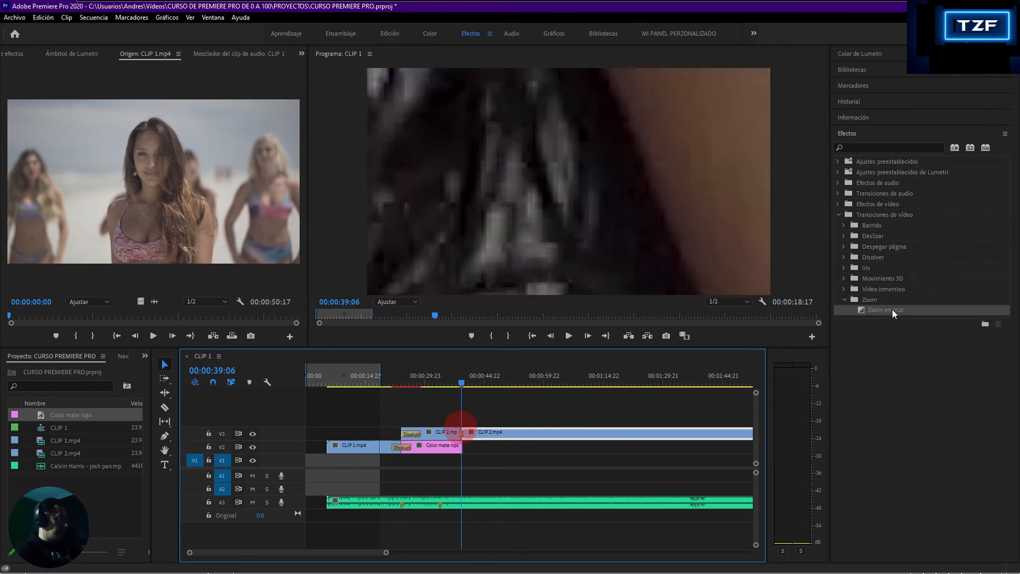
drag(886, 309, 448, 451)
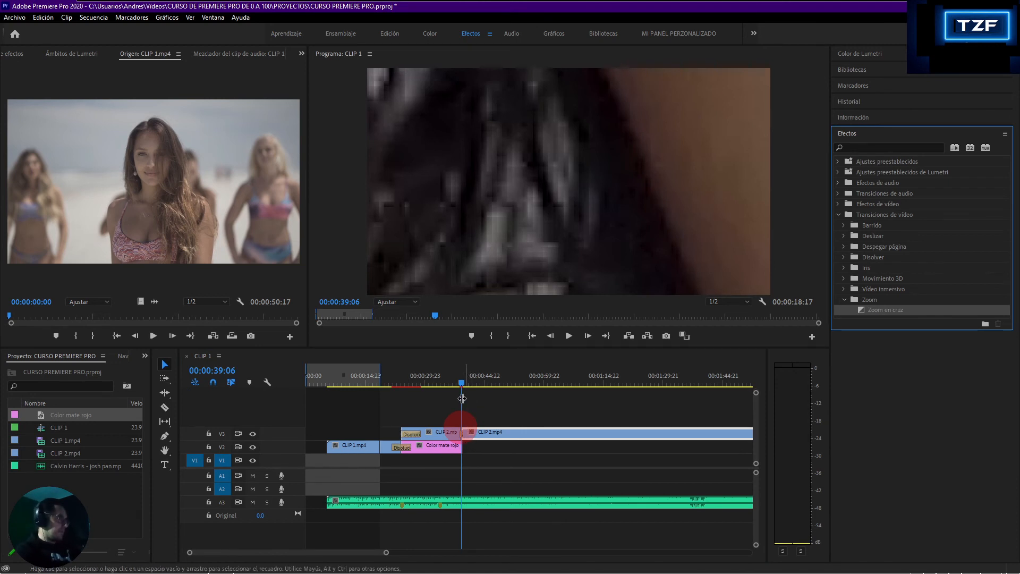
click(454, 428)
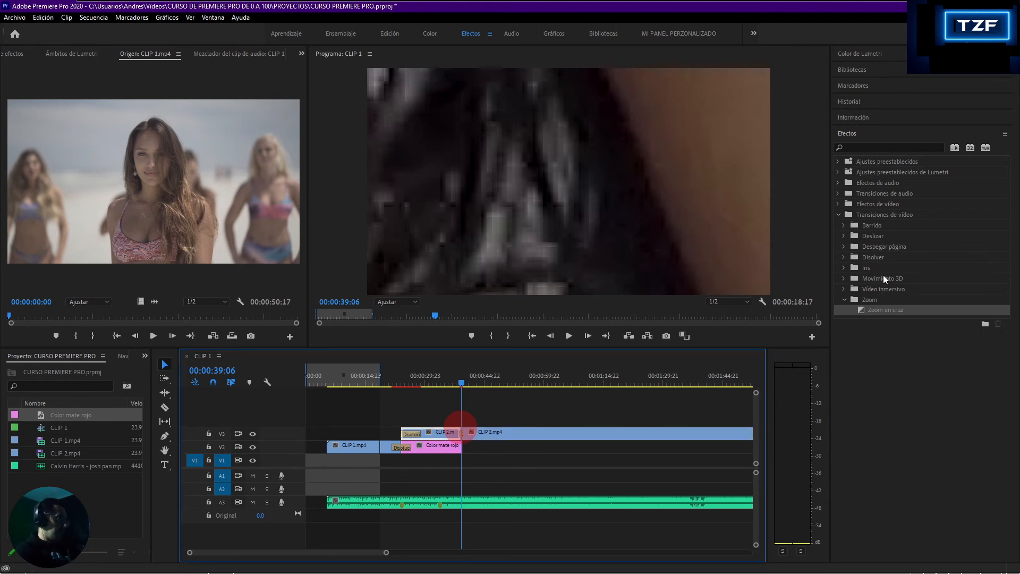
drag(873, 310, 414, 463)
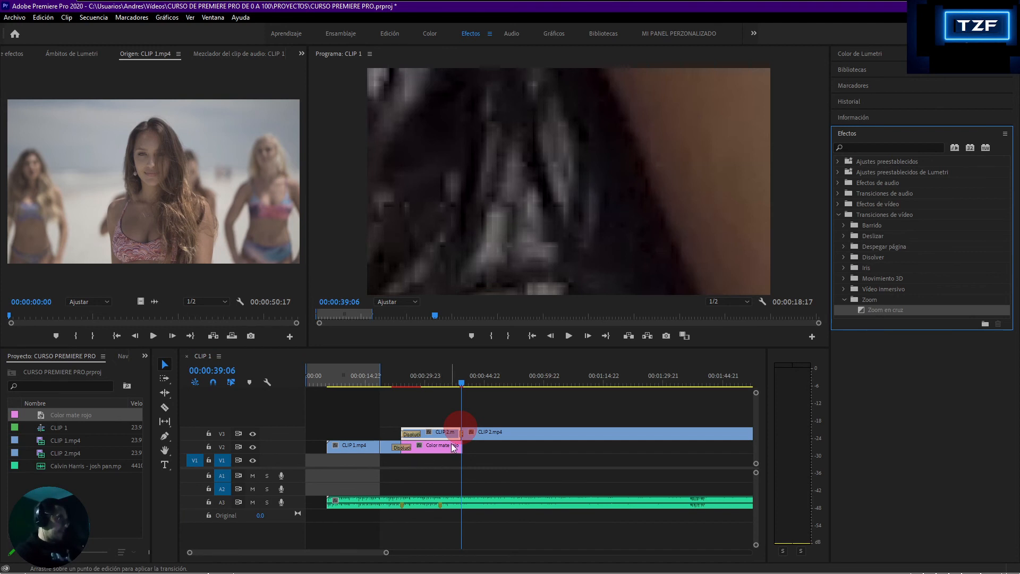
Play the sequence from just before Color mate rojo past the Zoom en cruz transition to review it
click(461, 384)
drag(461, 383, 390, 395)
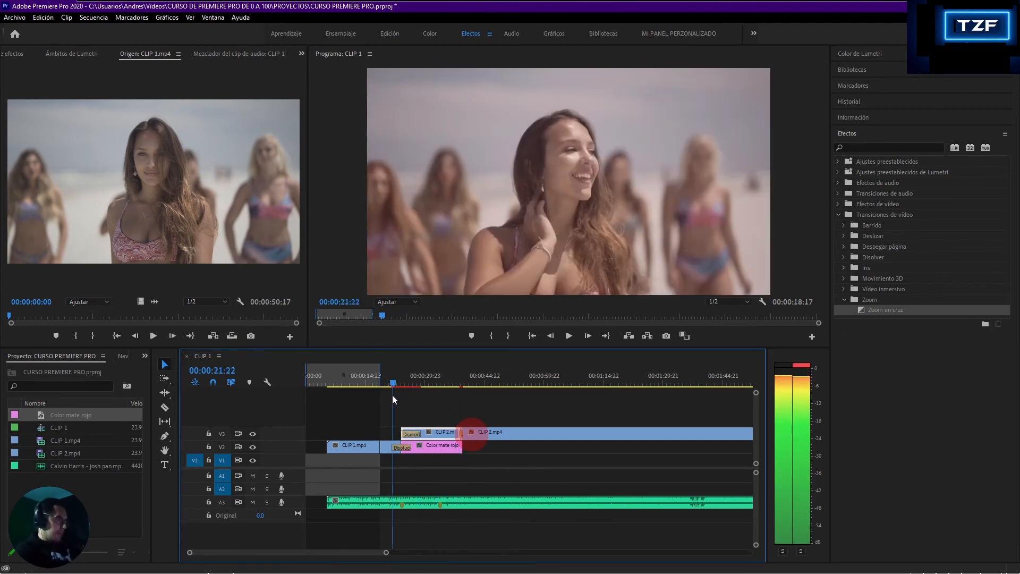
key(space)
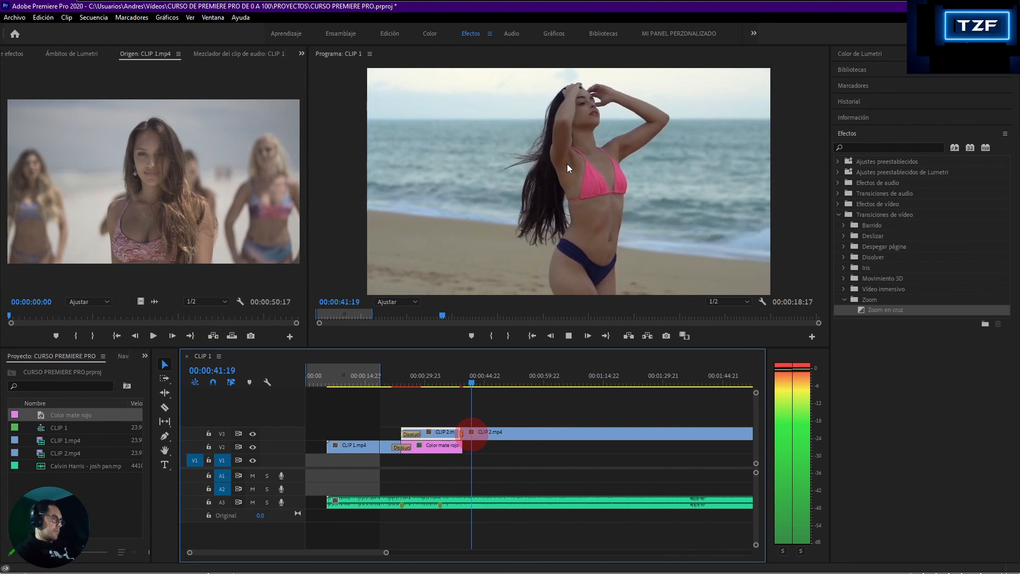
key(space)
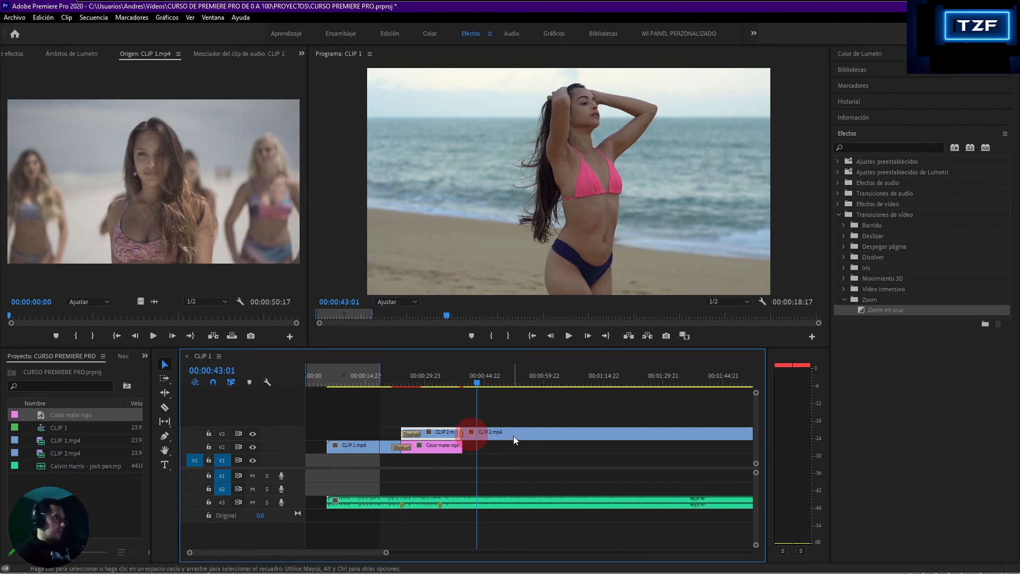
Split the second CLIP 2.mp4 segment on V3 at 00:00:48:05 with the Razor tool
key(space)
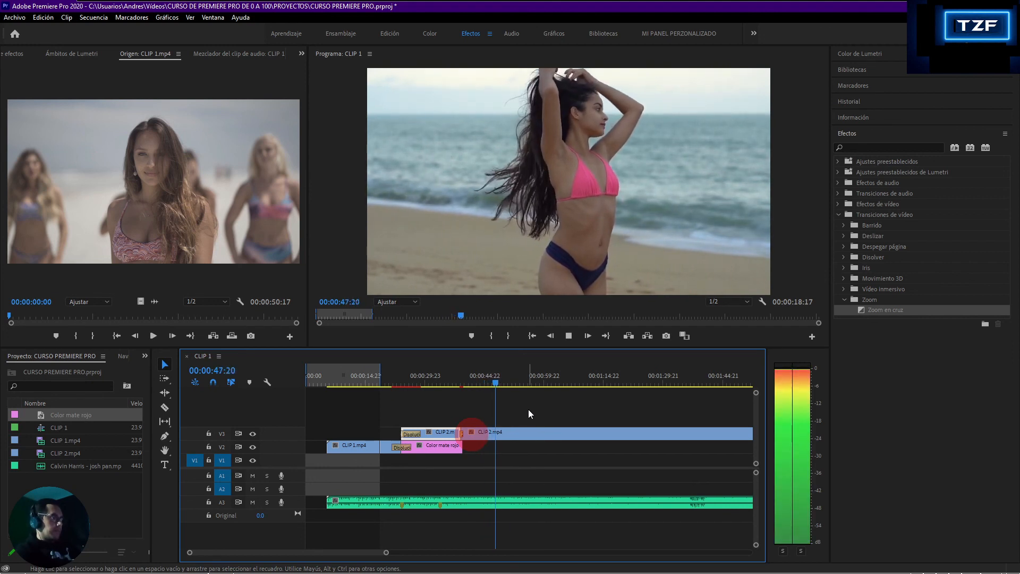
key(space)
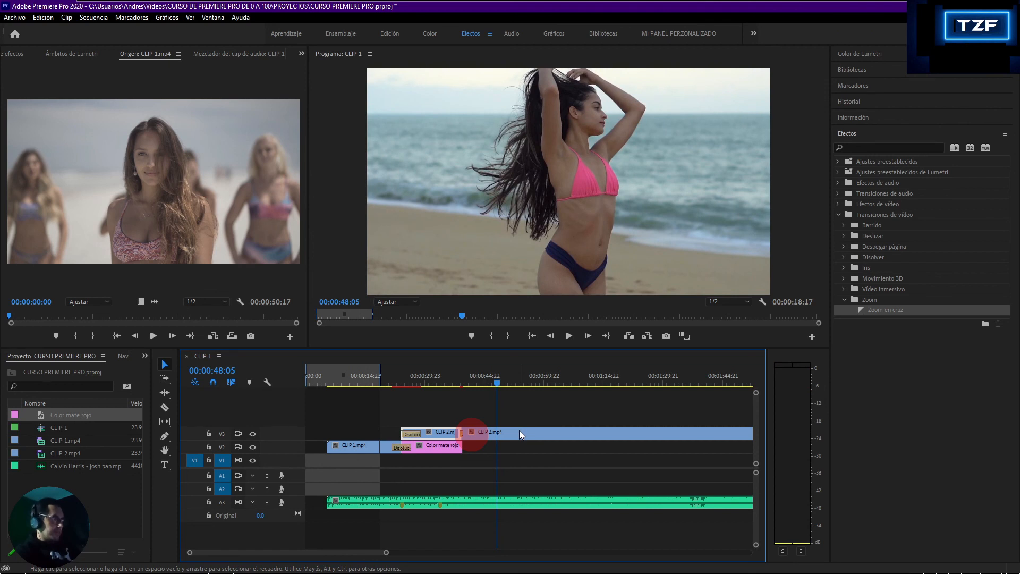
key(c)
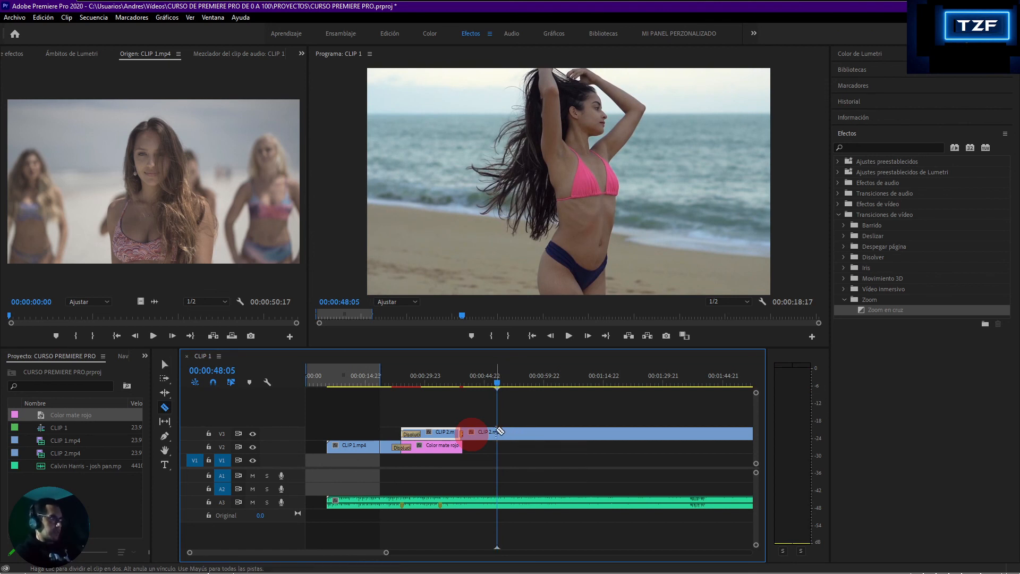
click(500, 431)
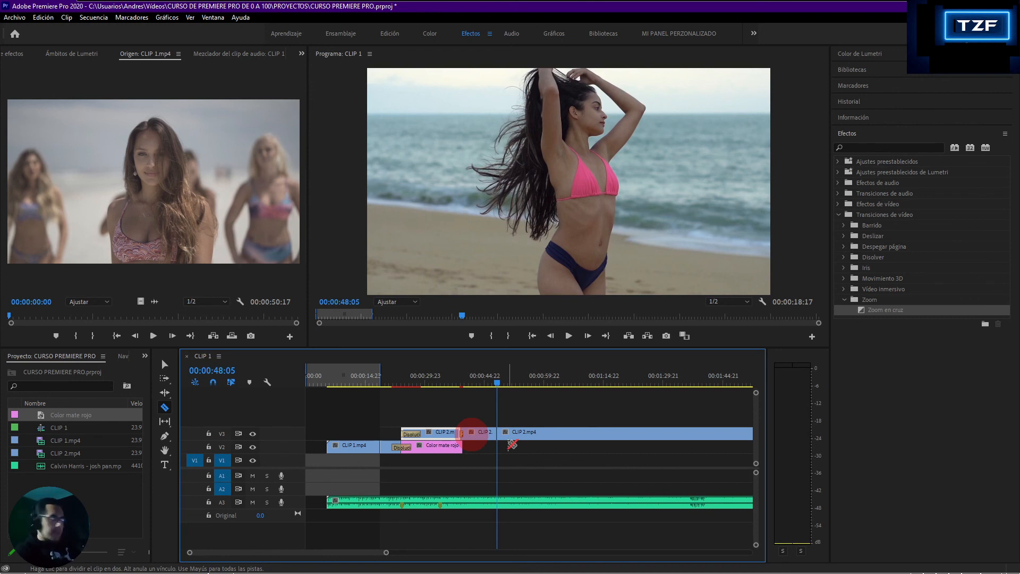
key(v)
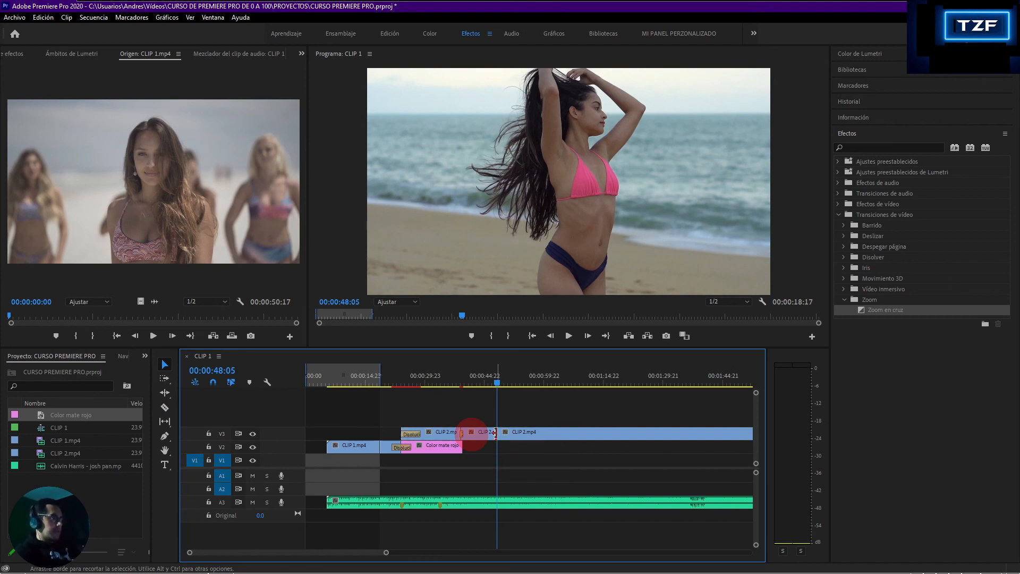
Apply the default transition to the V3 cut at 00:00:48:05 and move the playhead to 00:00:56:18
right_click(495, 432)
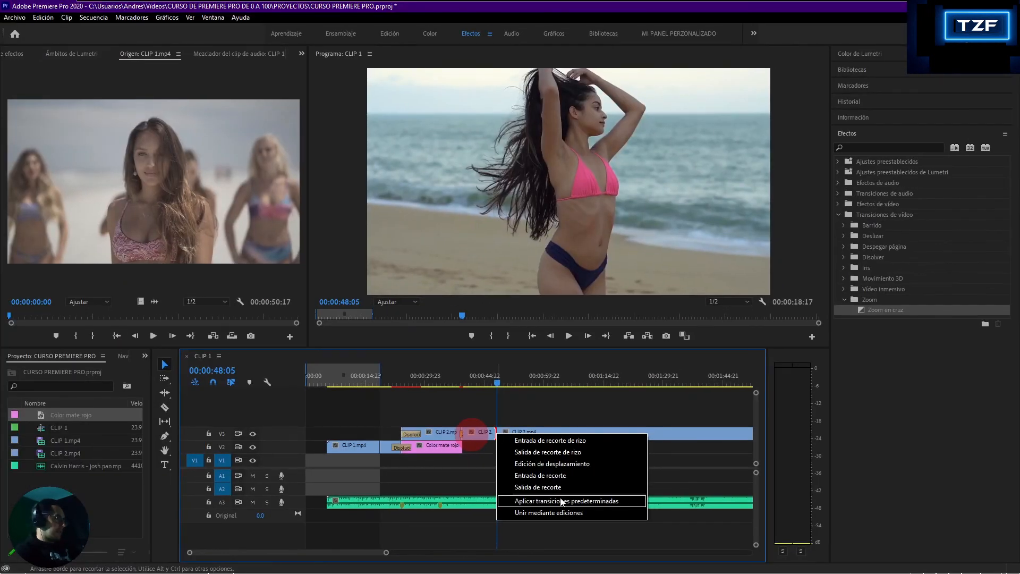
click(562, 501)
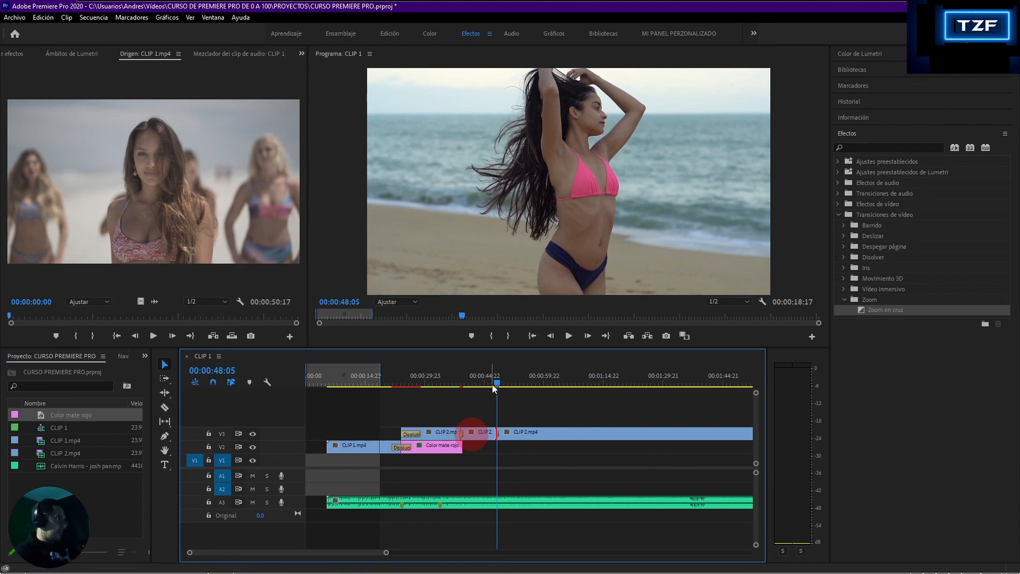
drag(497, 382, 531, 384)
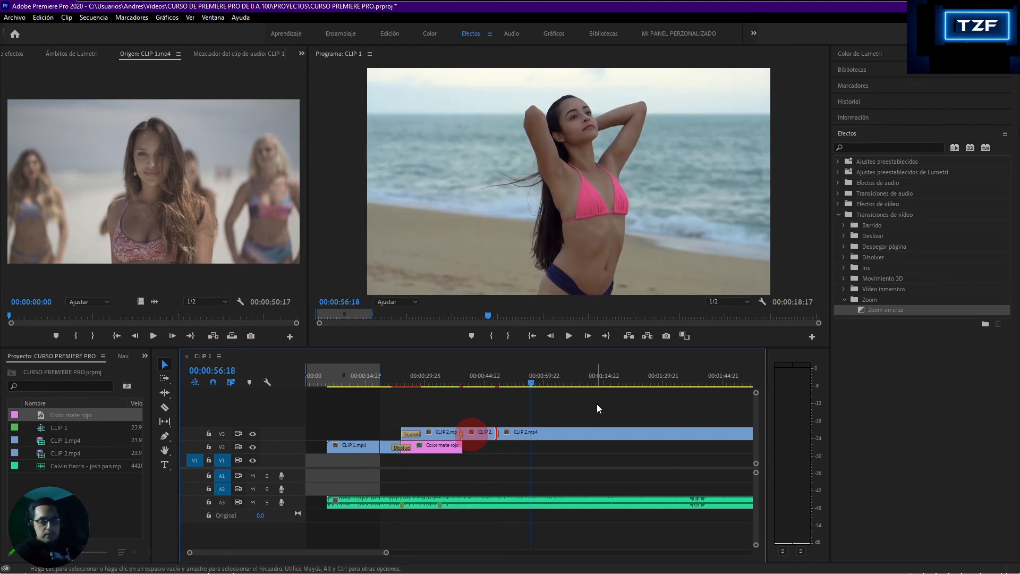